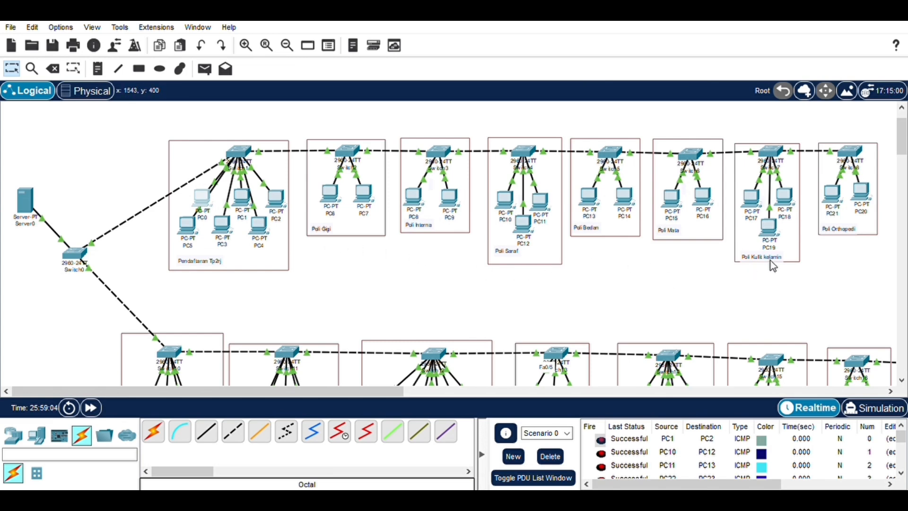
Pan and scroll the workspace to survey the hospital network topology
{"action": "scroll", "coordinate": [561, 349], "scroll_direction": "down", "scroll_amount": 5}
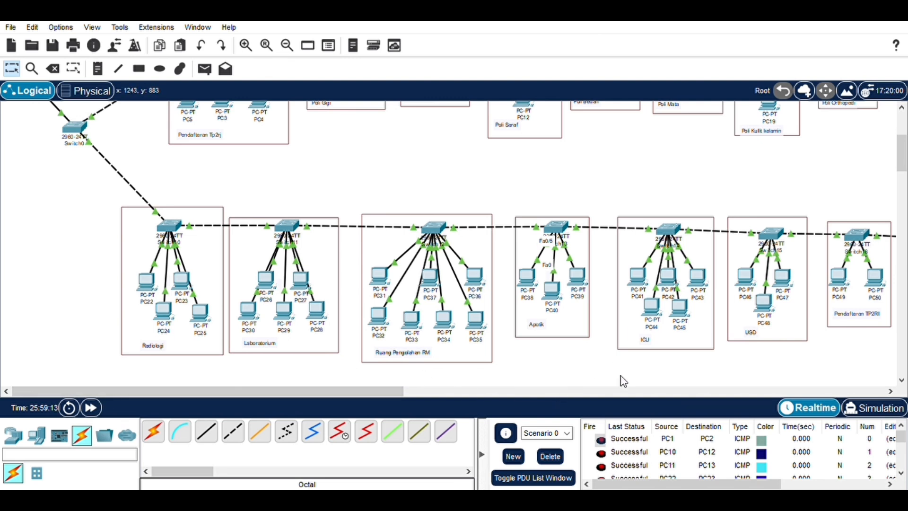
{"action": "left_click_drag", "start_coordinate": [376, 393], "coordinate": [447, 390]}
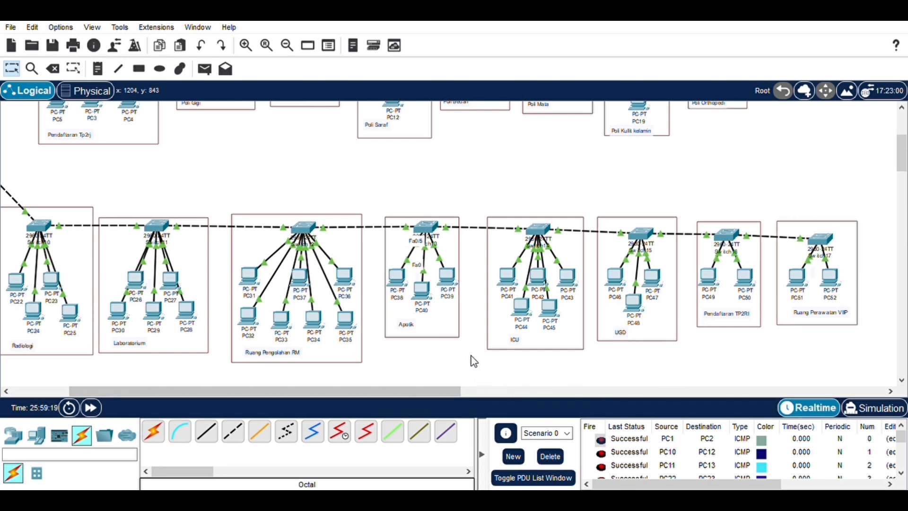
{"action": "scroll", "coordinate": [461, 341], "scroll_direction": "up", "scroll_amount": 5}
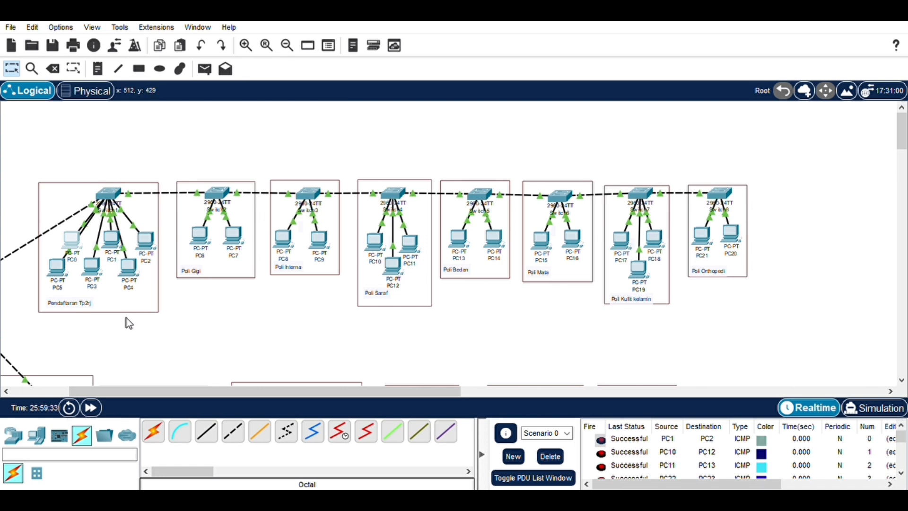
{"action": "left_click_drag", "start_coordinate": [137, 392], "coordinate": [50, 387]}
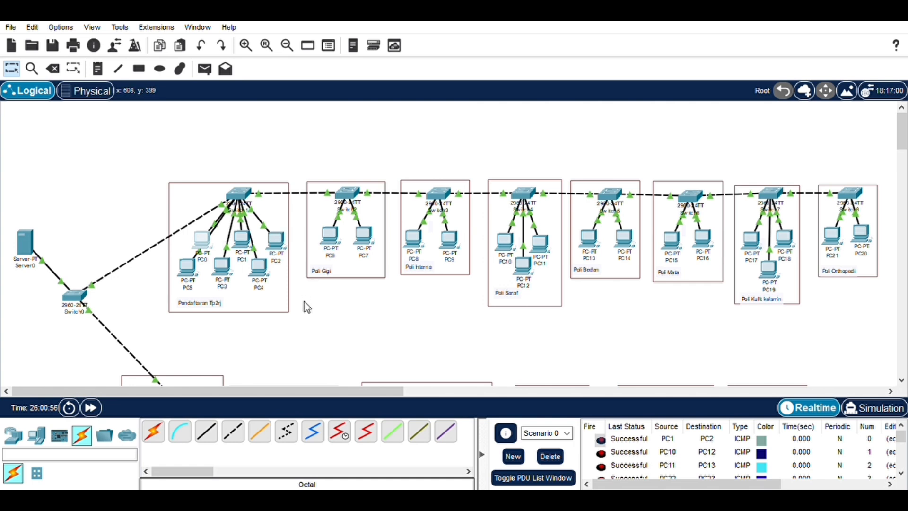
Review PC0's IPv4 address and subnet mask, then pick the Add Simple PDU tool
{"action": "left_click", "coordinate": [202, 246]}
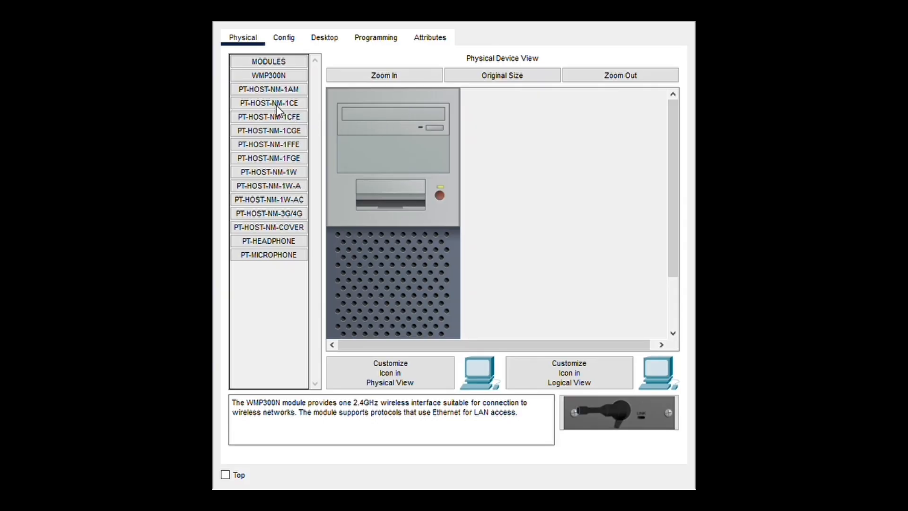
{"action": "left_click", "coordinate": [314, 44]}
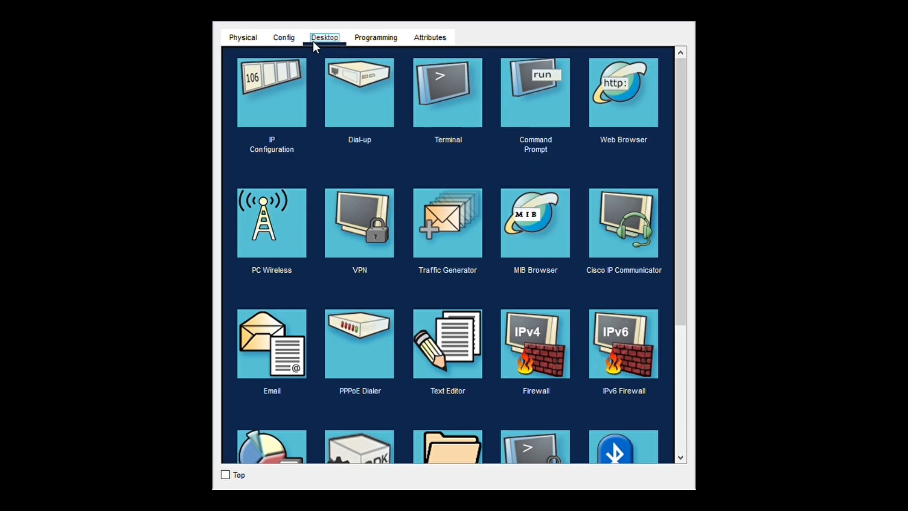
{"action": "left_click", "coordinate": [276, 90]}
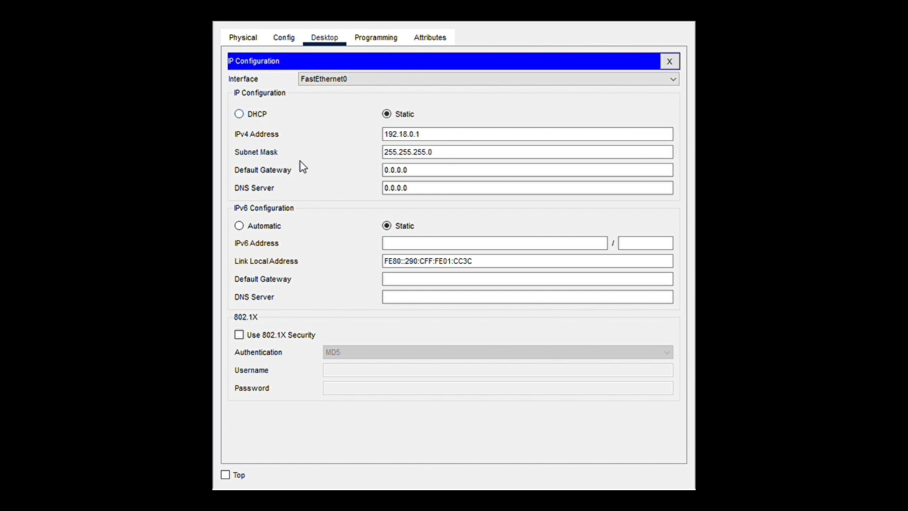
{"action": "left_click", "coordinate": [395, 157]}
{"action": "left_click", "coordinate": [385, 134]}
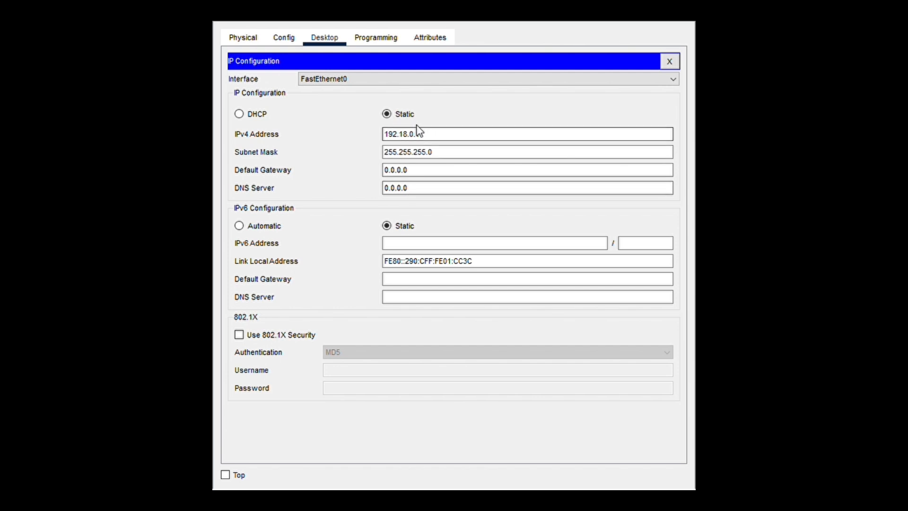
{"action": "left_click", "coordinate": [442, 152]}
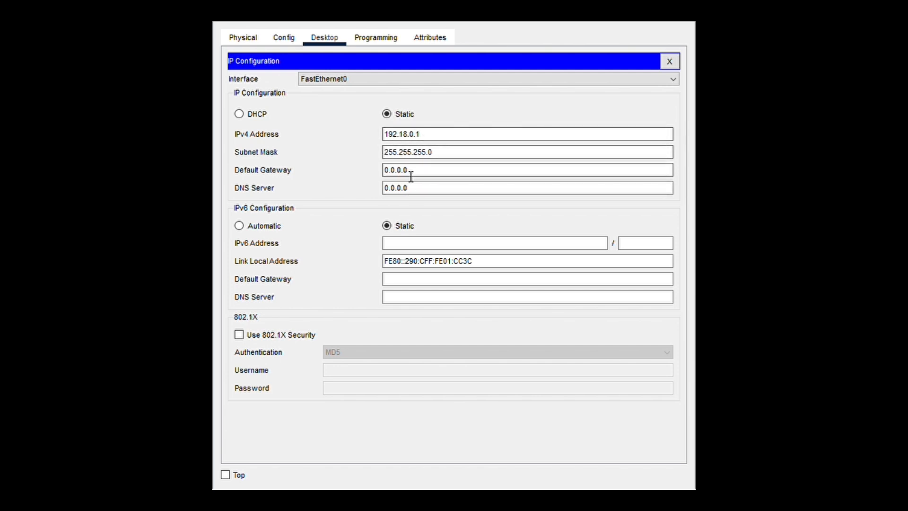
{"action": "left_click", "coordinate": [411, 135]}
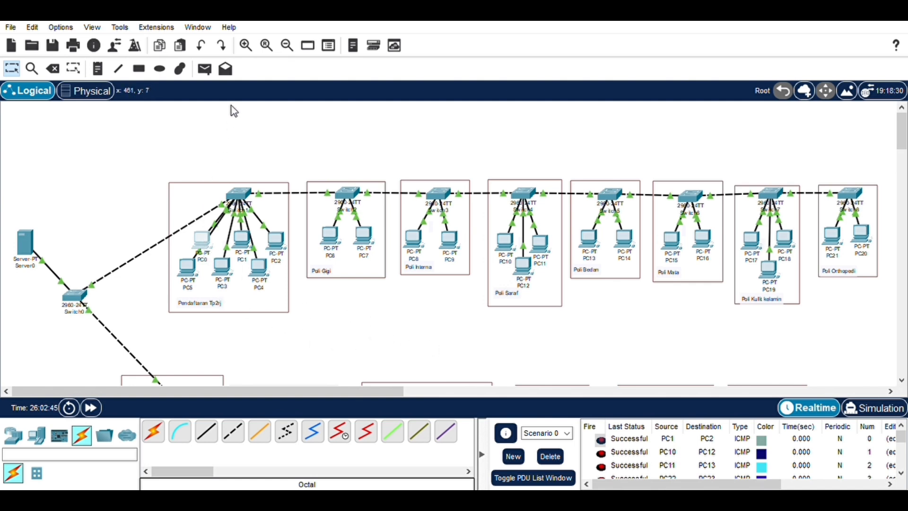
{"action": "left_click", "coordinate": [206, 71]}
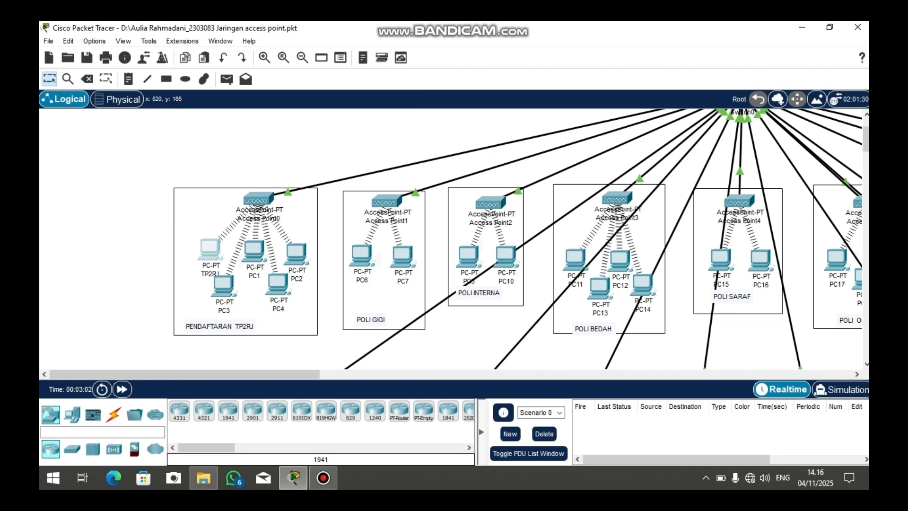
Scroll up to Server0 and open Access Point0's Config in the PENDAFTARAN TP2RJ room
{"action": "scroll", "coordinate": [520, 239], "scroll_direction": "up", "scroll_amount": 3}
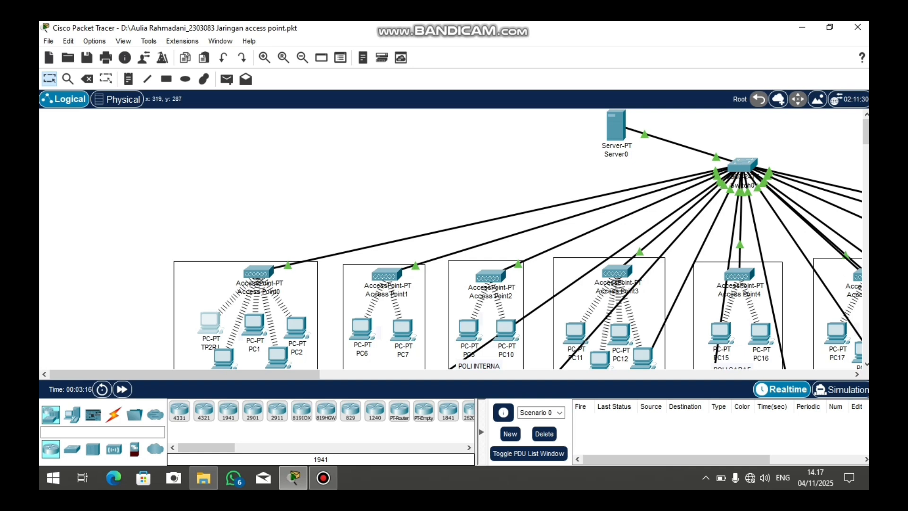
{"action": "mouse_move", "coordinate": [209, 323]}
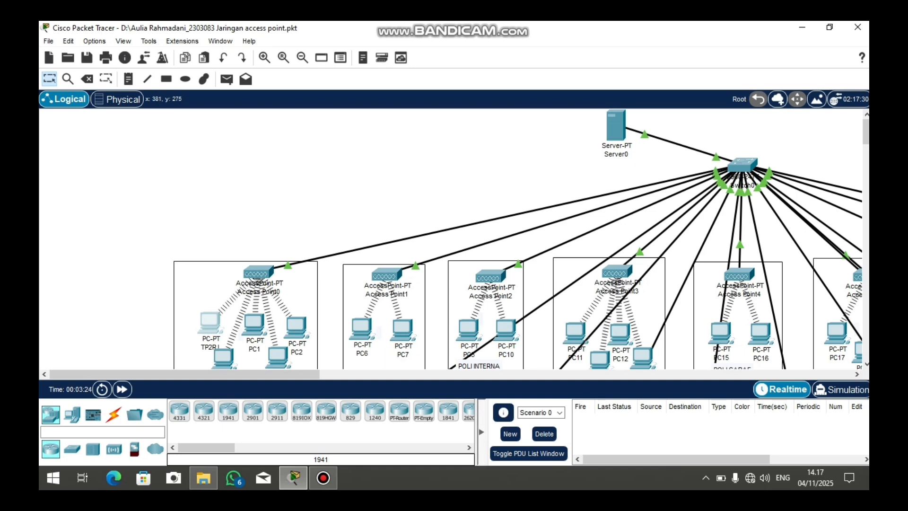
{"action": "left_click", "coordinate": [259, 274]}
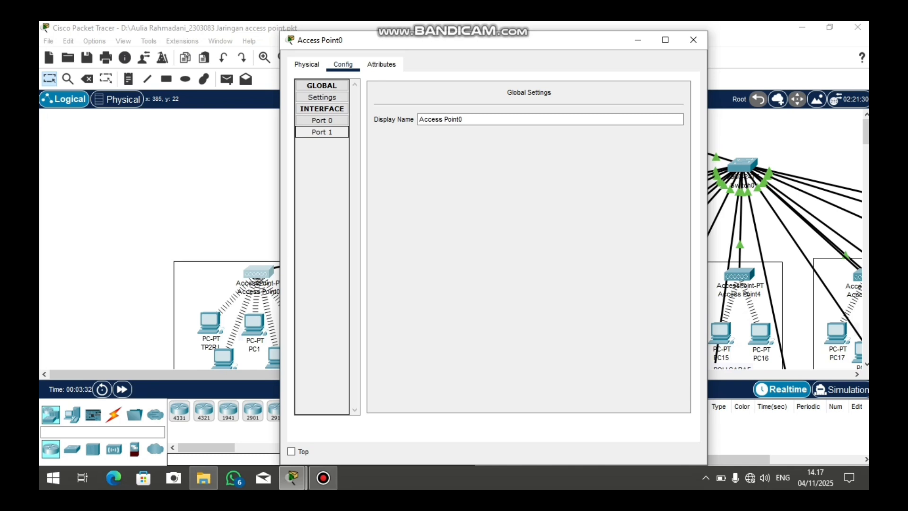
Show Access Point0's Port 1 settings: SSID aulll1, channel 6, WPA2-PSK with AES
{"action": "left_click", "coordinate": [322, 132]}
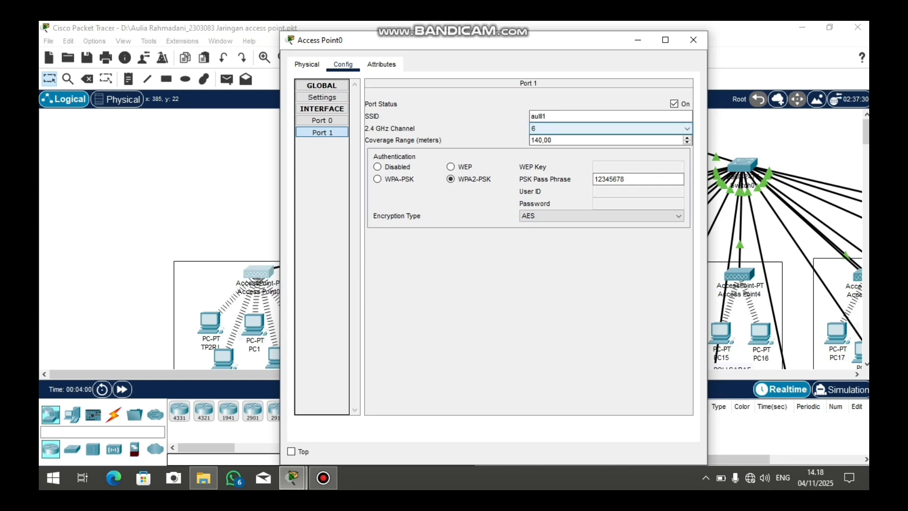
Close Access Point0's settings and scroll back over the workspace
{"action": "left_click", "coordinate": [693, 39]}
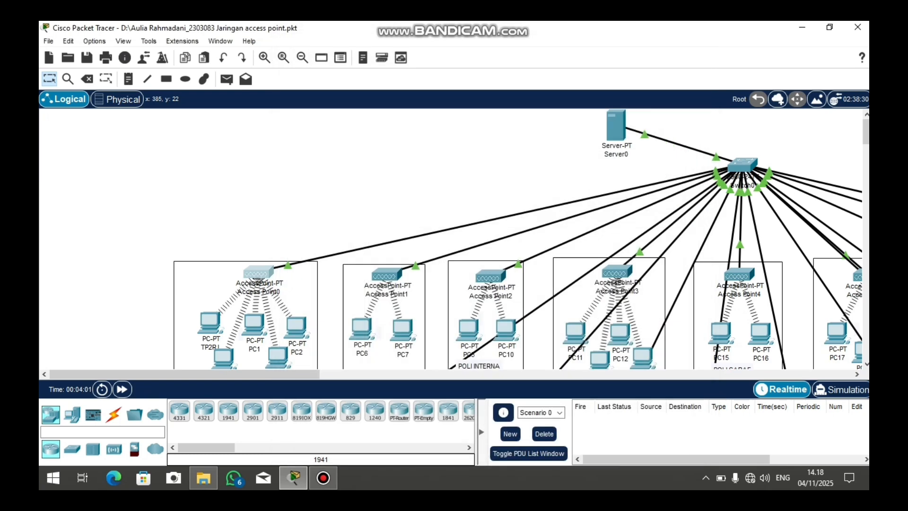
{"action": "scroll", "coordinate": [473, 236], "scroll_direction": "down", "scroll_amount": 3}
{"action": "scroll", "coordinate": [520, 237], "scroll_direction": "down", "scroll_amount": 3}
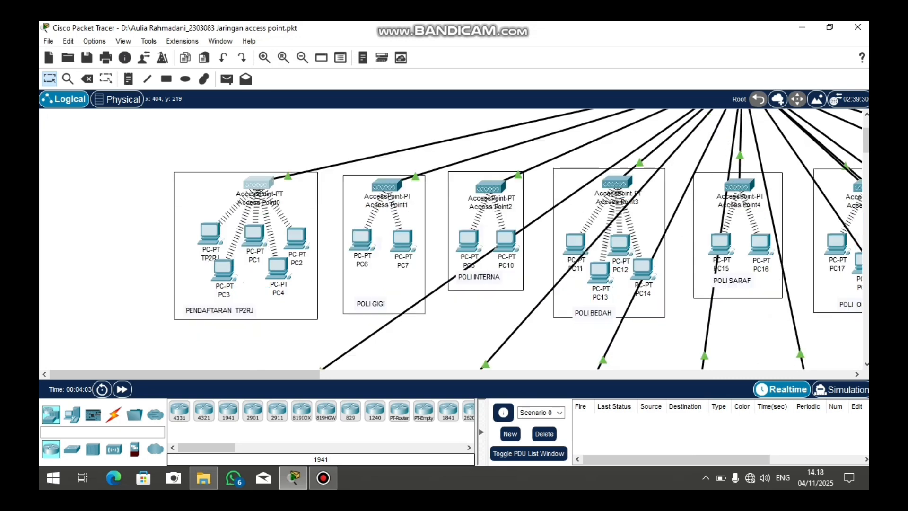
{"action": "scroll", "coordinate": [520, 237], "scroll_direction": "up", "scroll_amount": 1}
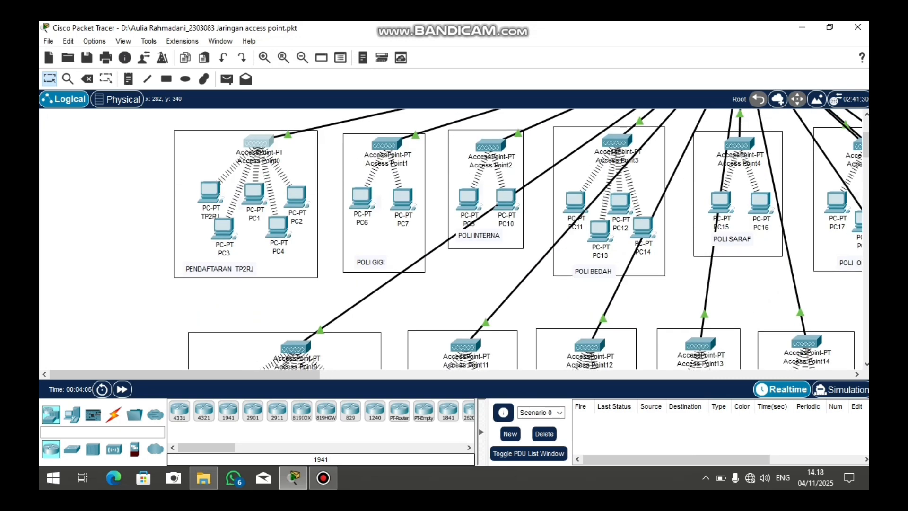
Open the TP2RJ PC, check its hardware modules, then show its Desktop applications
{"action": "left_click", "coordinate": [209, 191]}
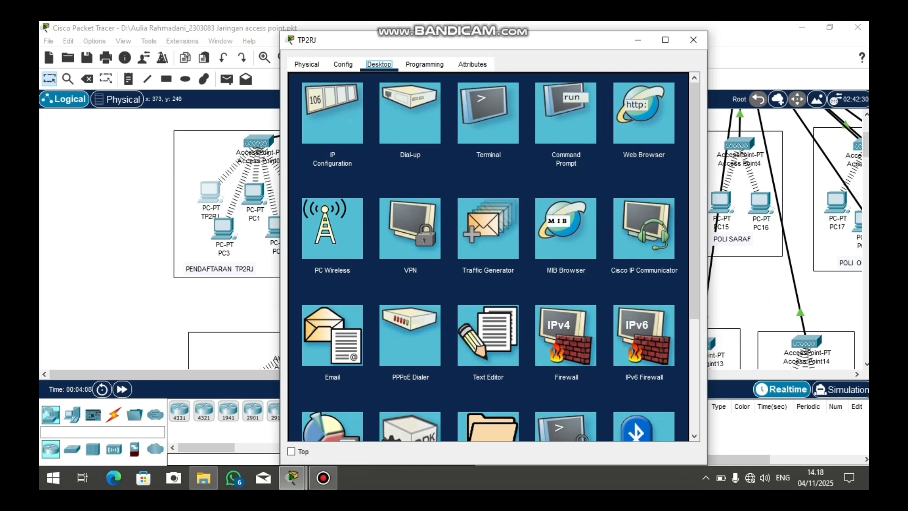
{"action": "left_click", "coordinate": [307, 64]}
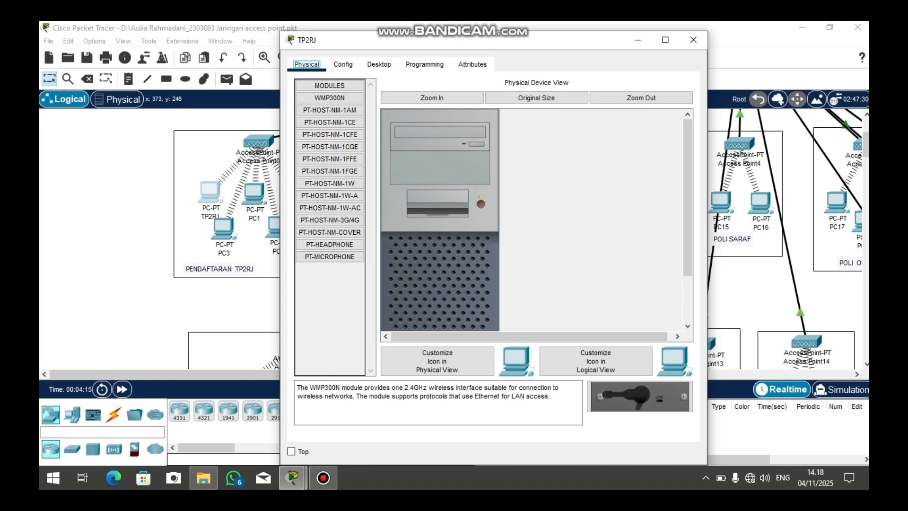
{"action": "scroll", "coordinate": [536, 220], "scroll_direction": "down", "scroll_amount": 3}
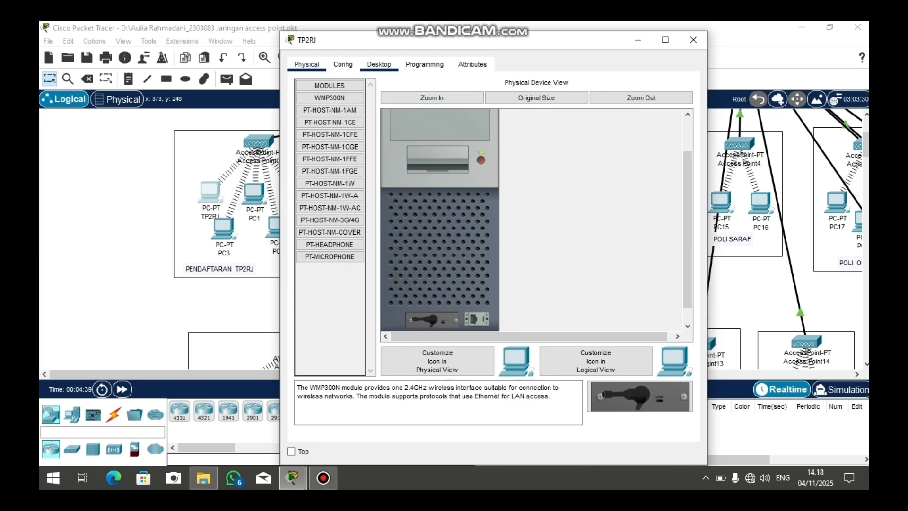
{"action": "left_click", "coordinate": [379, 64]}
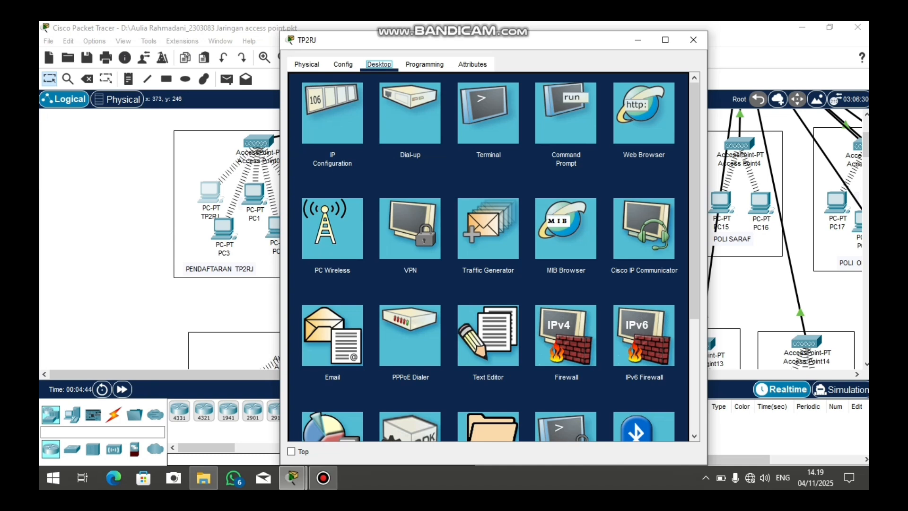
Open PC Wireless on TP2RJ and list nearby networks such as aull3 and aull14
{"action": "left_click", "coordinate": [332, 228]}
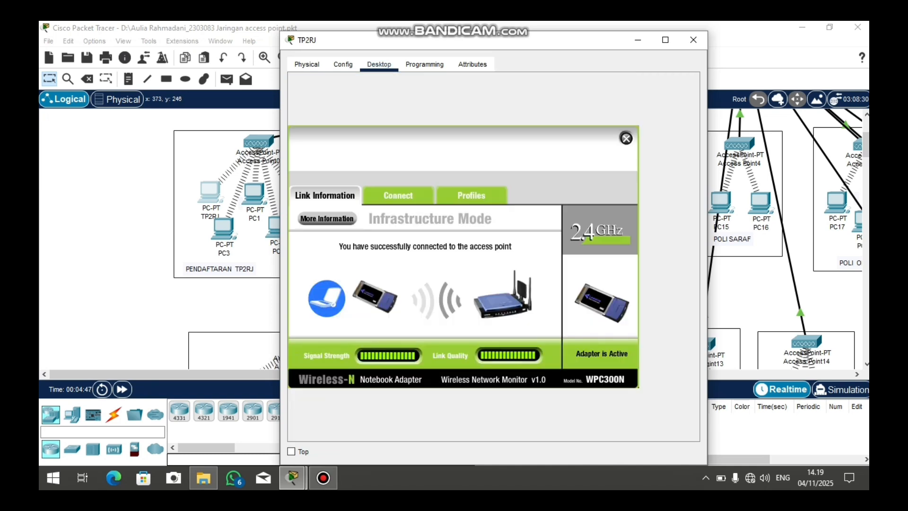
{"action": "left_click", "coordinate": [398, 195]}
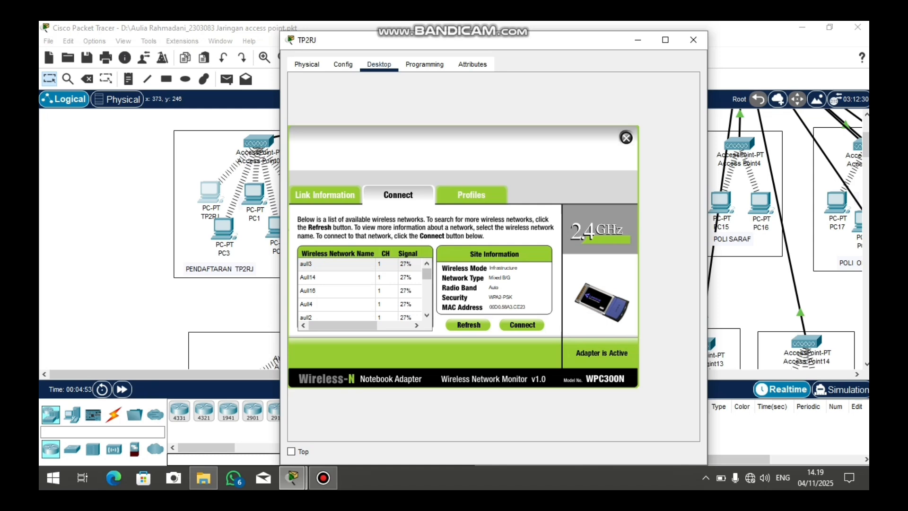
Select the aulll1 network in TP2RJ's list and connect to reach the WPA2-Personal prompt
{"action": "scroll", "coordinate": [362, 289], "scroll_direction": "down", "scroll_amount": 5}
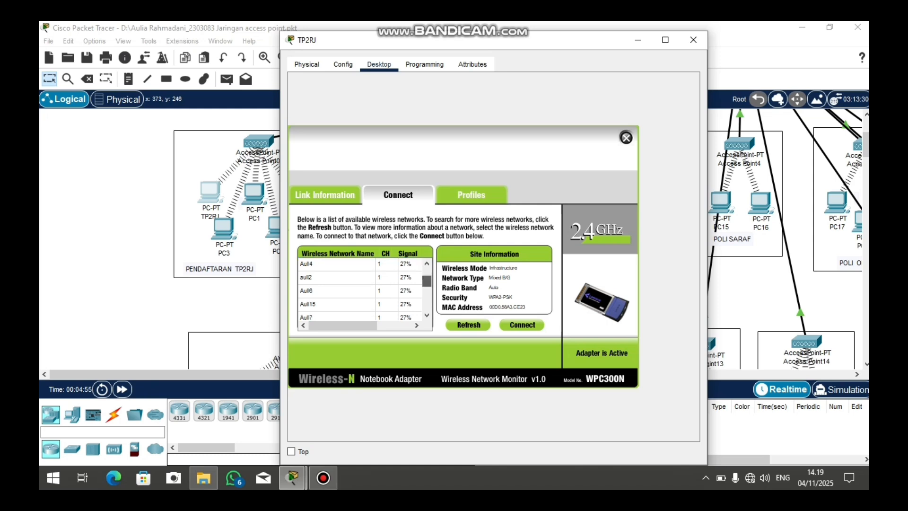
{"action": "scroll", "coordinate": [362, 289], "scroll_direction": "down", "scroll_amount": 1}
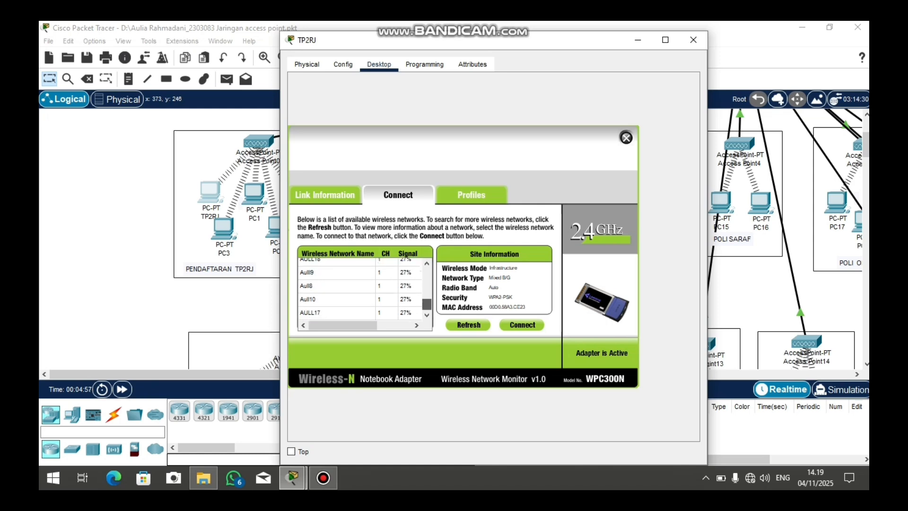
{"action": "mouse_move", "coordinate": [426, 304]}
{"action": "left_mouse_down"}
{"action": "mouse_move", "coordinate": [426, 274]}
{"action": "mouse_move", "coordinate": [427, 291]}
{"action": "left_mouse_up"}
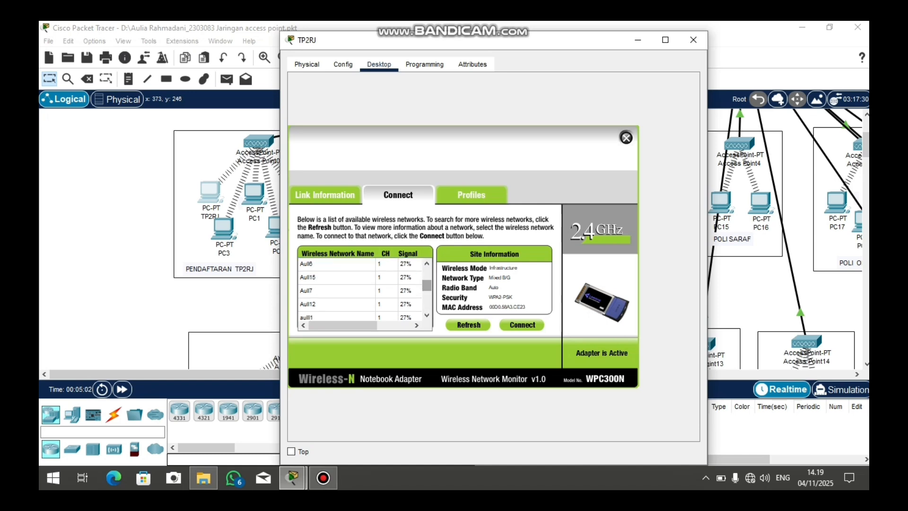
{"action": "left_click_drag", "start_coordinate": [427, 285], "coordinate": [426, 290]}
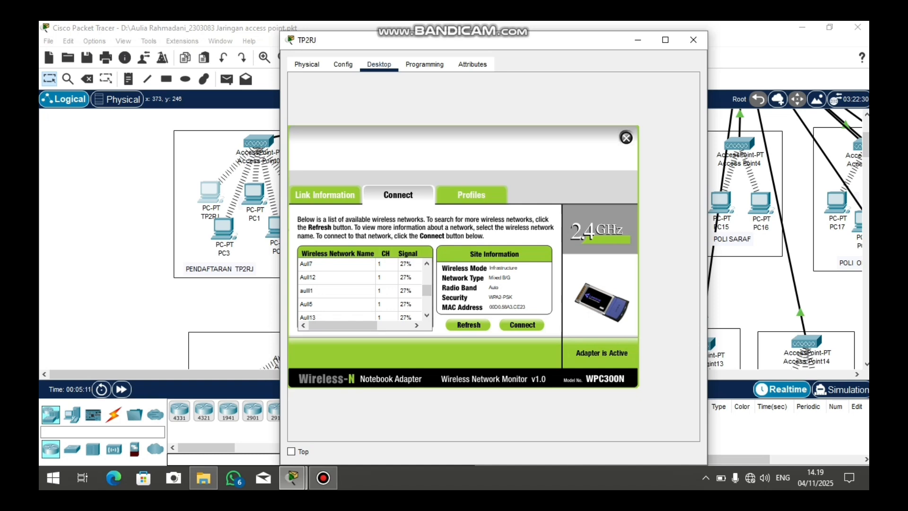
{"action": "left_click", "coordinate": [387, 291]}
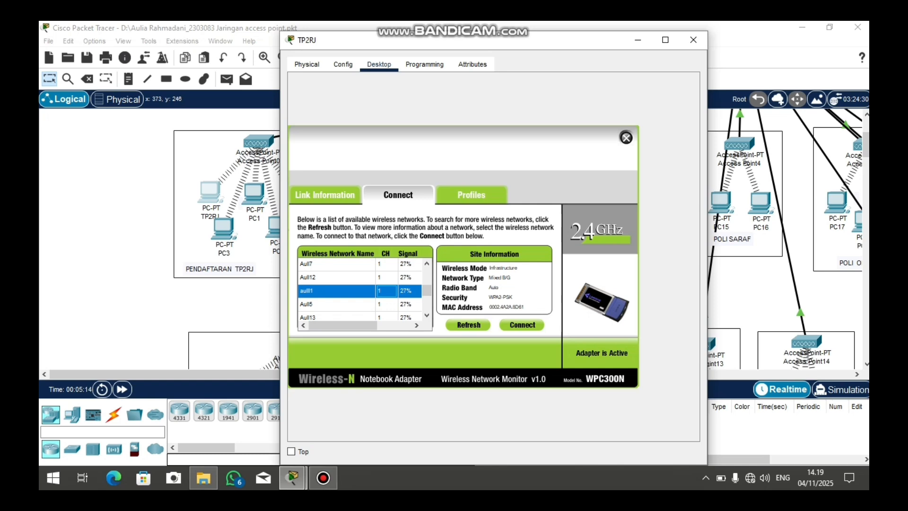
{"action": "left_click", "coordinate": [522, 324]}
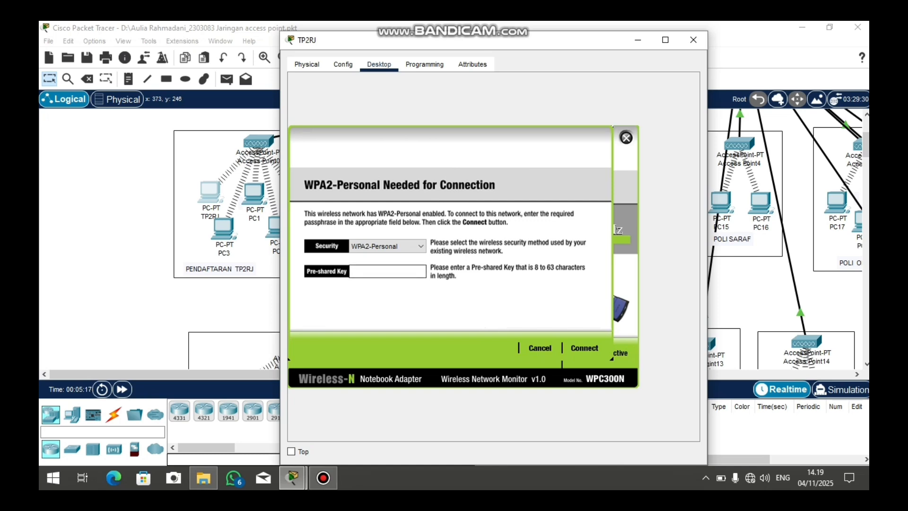
Enter the WPA2 pre-shared key to join TP2RJ to aulll1, then close its window
{"action": "type", "text": "12345678"}
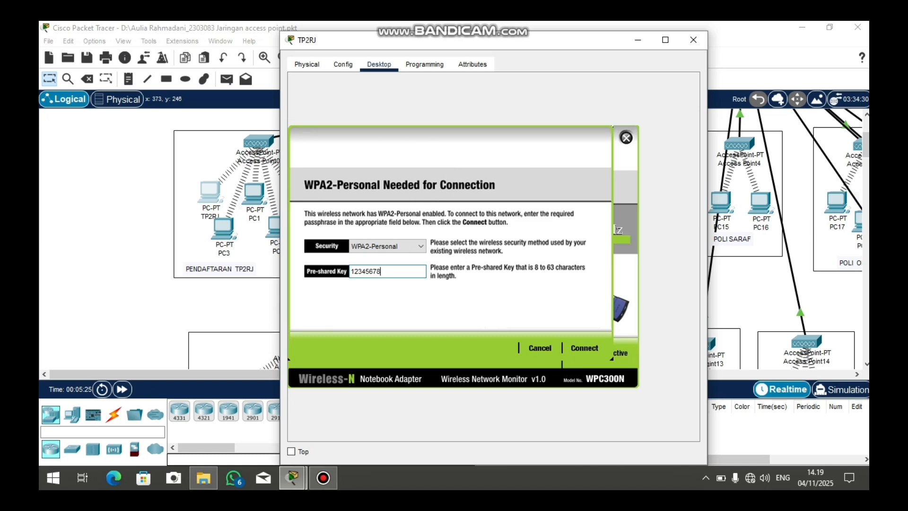
{"action": "left_click", "coordinate": [584, 348]}
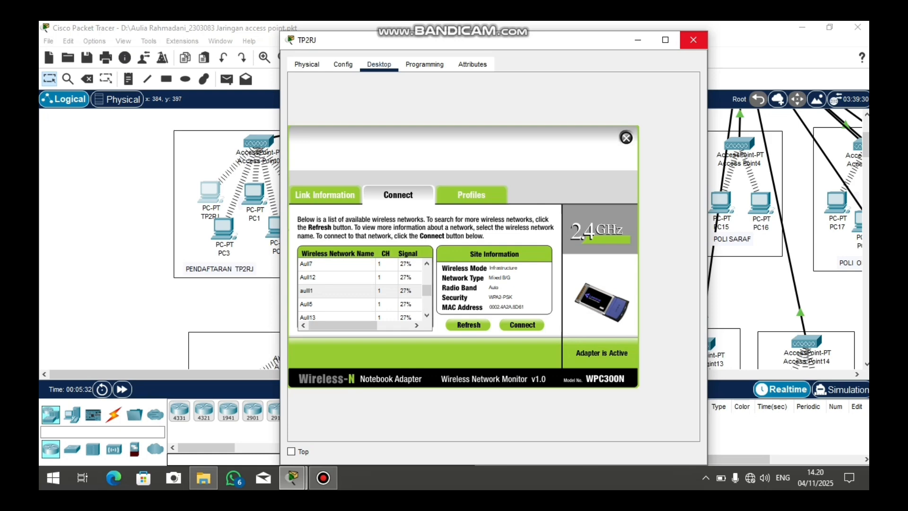
{"action": "left_click", "coordinate": [693, 40]}
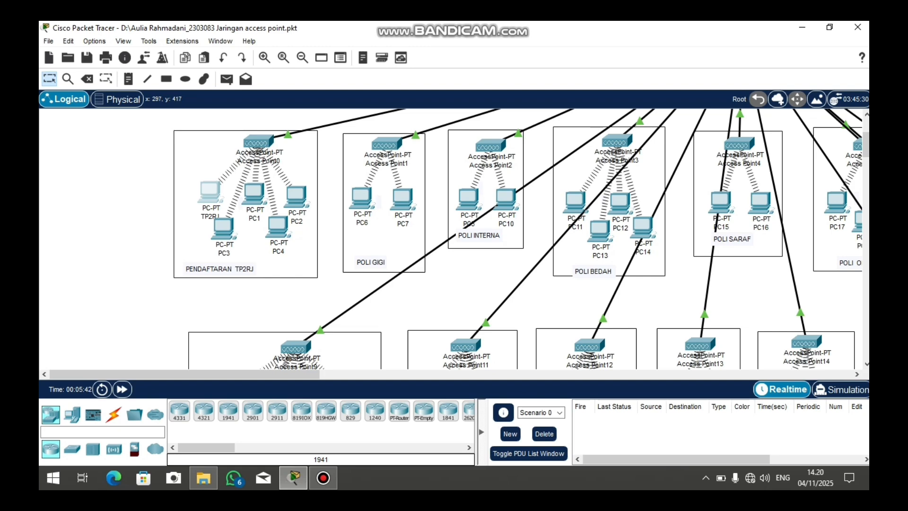
{"action": "mouse_move", "coordinate": [222, 232]}
{"action": "scroll", "coordinate": [454, 239], "scroll_direction": "up", "scroll_amount": 3}
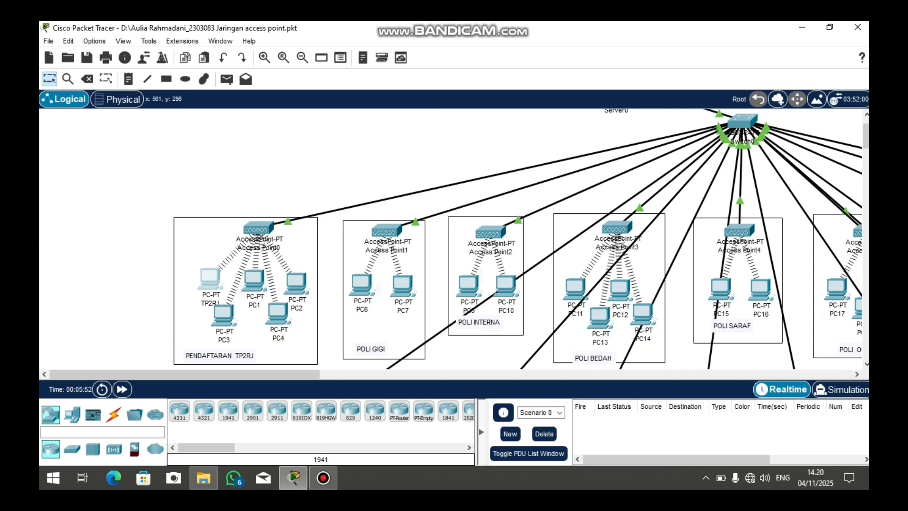
{"action": "scroll", "coordinate": [463, 233], "scroll_direction": "right", "scroll_amount": 6}
{"action": "scroll", "coordinate": [462, 233], "scroll_direction": "up", "scroll_amount": 1}
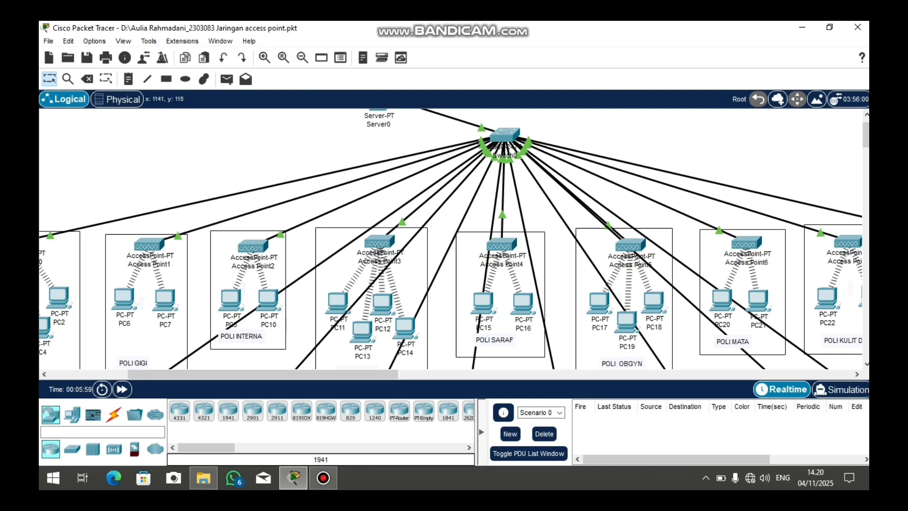
Scroll the Logical workspace to locate PC8 and its 192.18.0.9/24 wireless link
{"action": "mouse_move", "coordinate": [504, 142]}
{"action": "scroll", "coordinate": [450, 239], "scroll_direction": "down", "scroll_amount": 1}
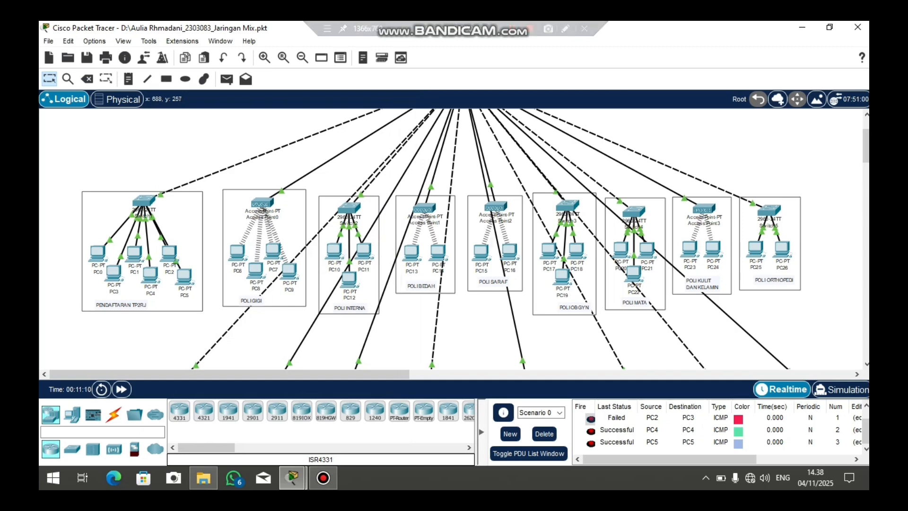
{"action": "scroll", "coordinate": [441, 238], "scroll_direction": "up", "scroll_amount": 2}
{"action": "scroll", "coordinate": [454, 239], "scroll_direction": "up", "scroll_amount": 2}
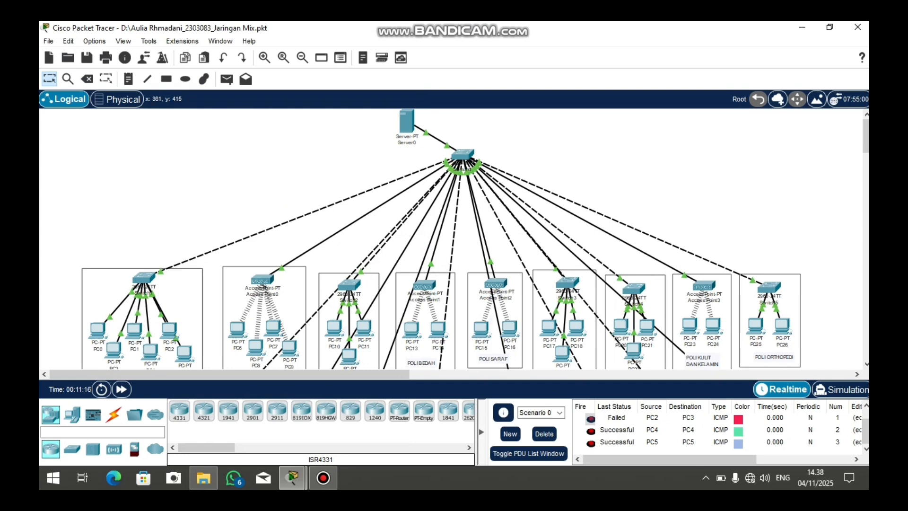
{"action": "scroll", "coordinate": [454, 239], "scroll_direction": "down", "scroll_amount": 2}
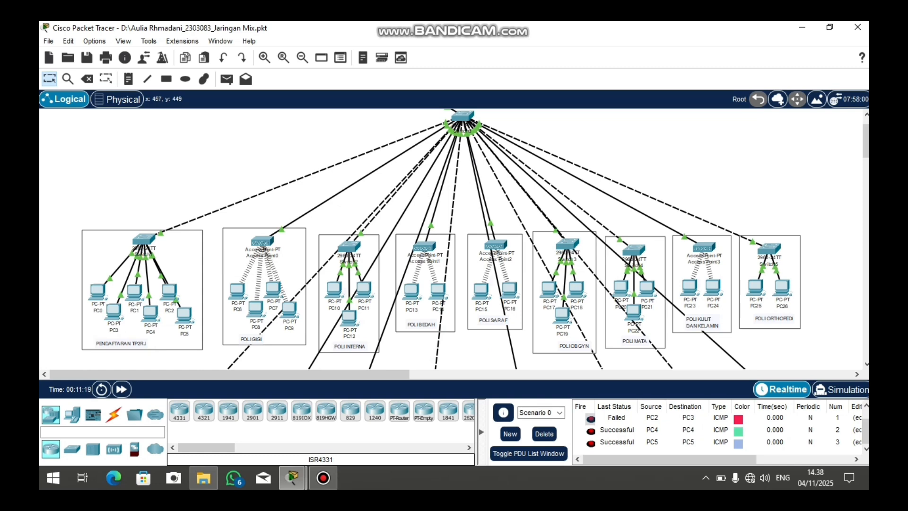
{"action": "scroll", "coordinate": [475, 238], "scroll_direction": "up", "scroll_amount": 1}
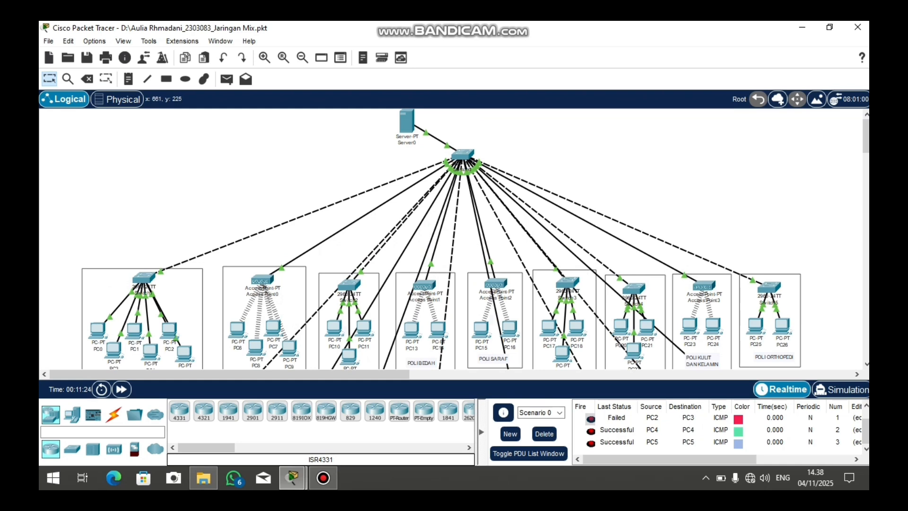
{"action": "scroll", "coordinate": [475, 239], "scroll_direction": "down", "scroll_amount": 1}
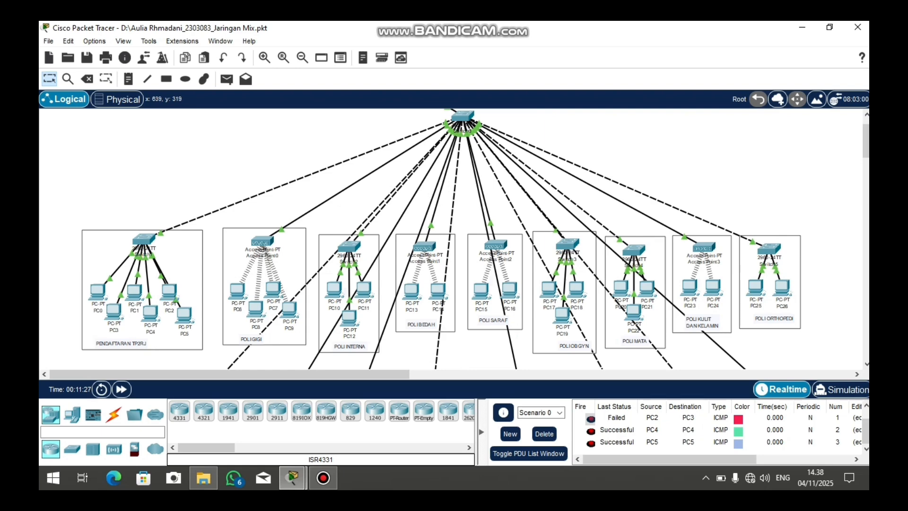
{"action": "scroll", "coordinate": [476, 239], "scroll_direction": "down", "scroll_amount": 1}
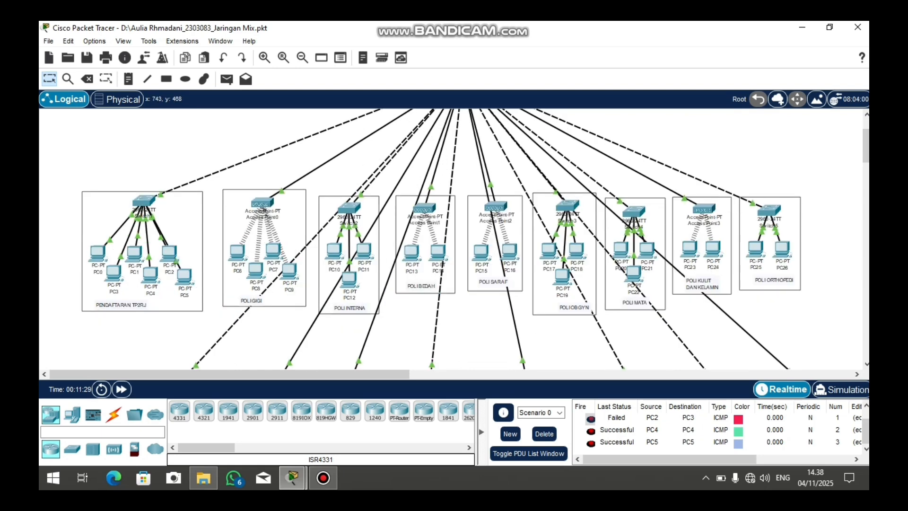
{"action": "scroll", "coordinate": [475, 238], "scroll_direction": "down", "scroll_amount": 1}
{"action": "scroll", "coordinate": [475, 239], "scroll_direction": "down", "scroll_amount": 1}
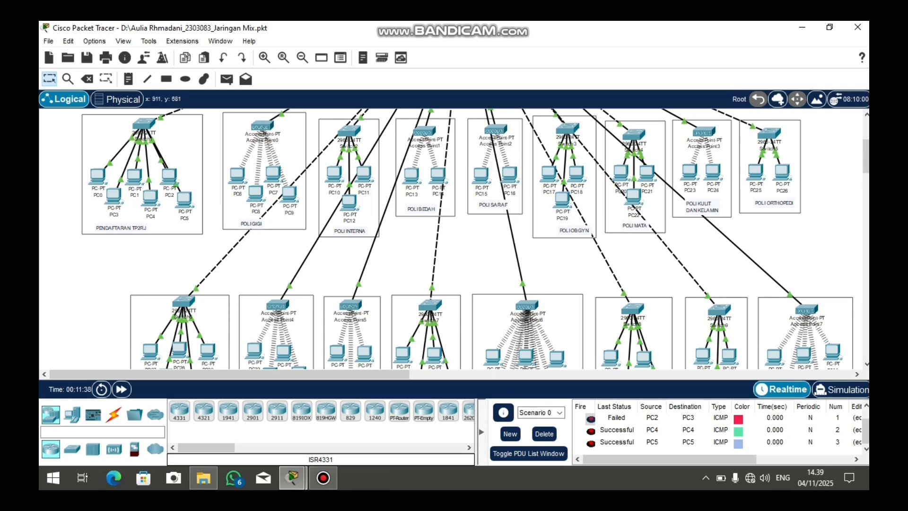
{"action": "scroll", "coordinate": [475, 239], "scroll_direction": "up", "scroll_amount": 1}
{"action": "scroll", "coordinate": [475, 239], "scroll_direction": "down", "scroll_amount": 1}
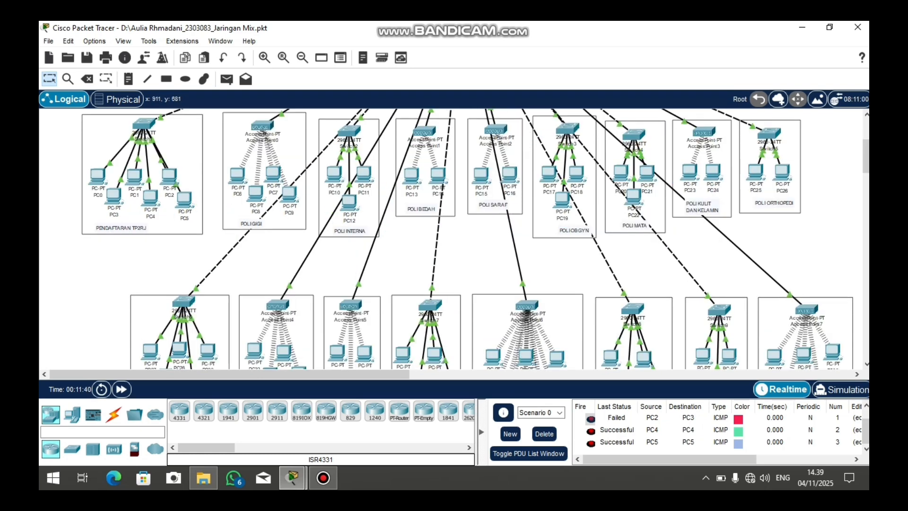
{"action": "scroll", "coordinate": [475, 239], "scroll_direction": "up", "scroll_amount": 1}
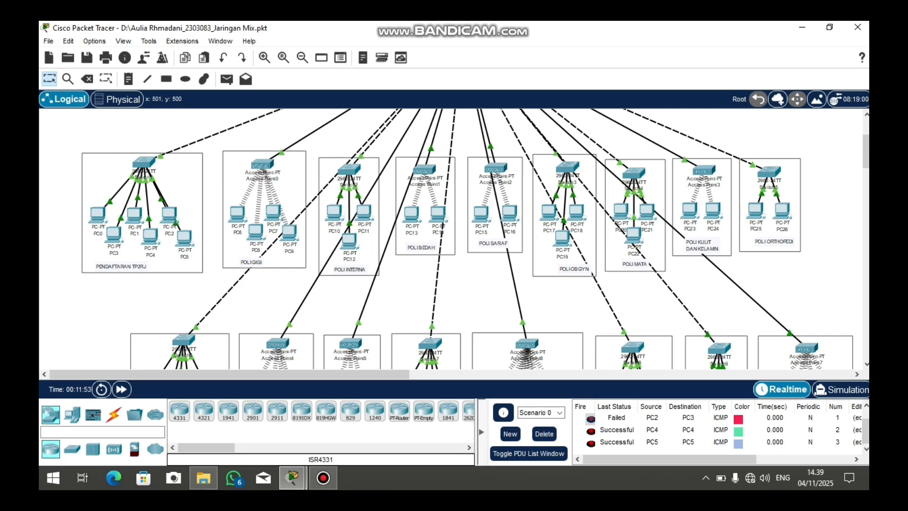
{"action": "mouse_move", "coordinate": [258, 249]}
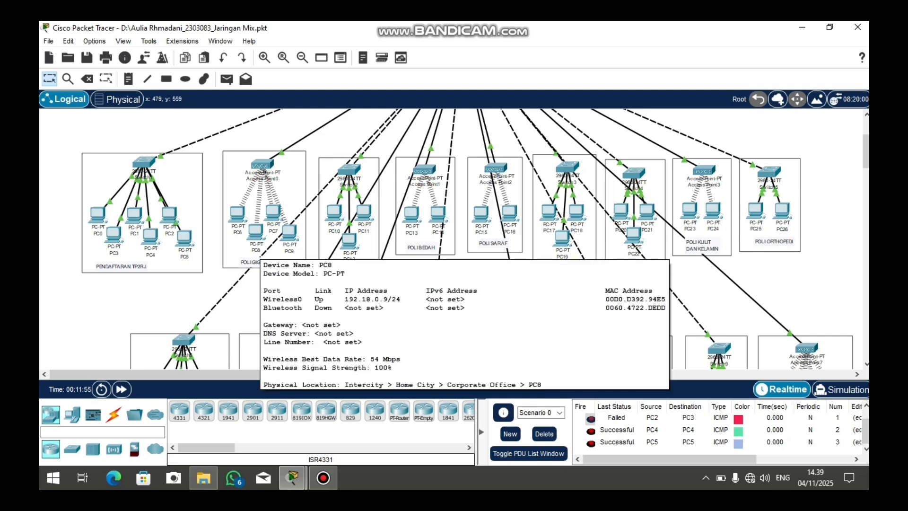
{"action": "scroll", "coordinate": [258, 250], "scroll_direction": "up", "scroll_amount": 2}
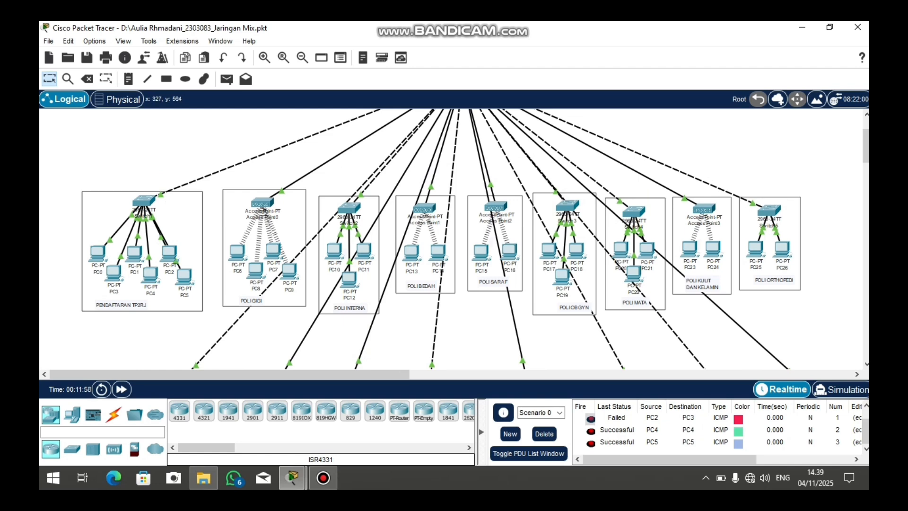
{"action": "scroll", "coordinate": [454, 239], "scroll_direction": "down", "scroll_amount": 2}
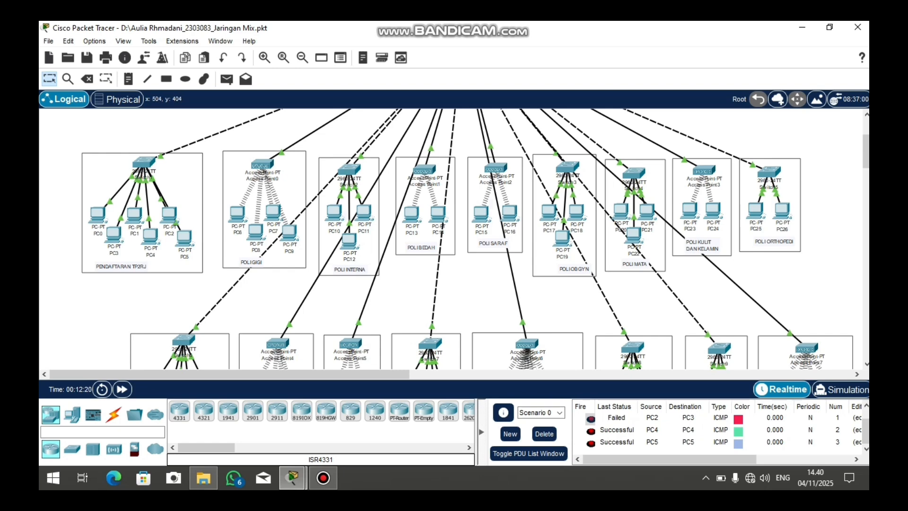
{"action": "scroll", "coordinate": [475, 239], "scroll_direction": "down", "scroll_amount": 2}
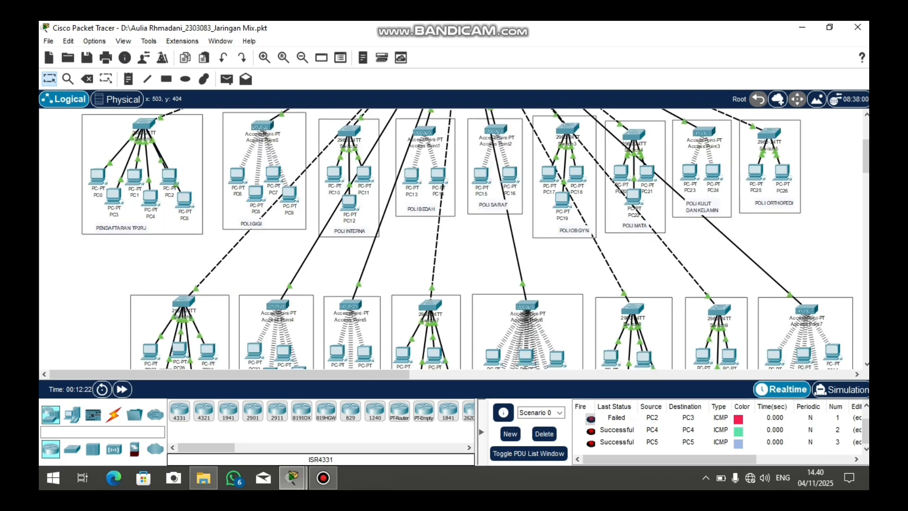
{"action": "scroll", "coordinate": [476, 239], "scroll_direction": "up", "scroll_amount": 2}
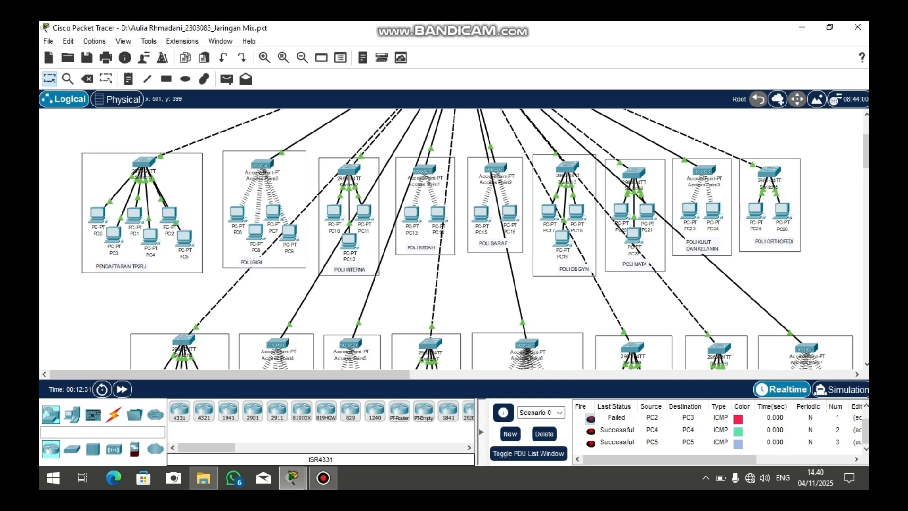
{"action": "left_click", "coordinate": [261, 165]}
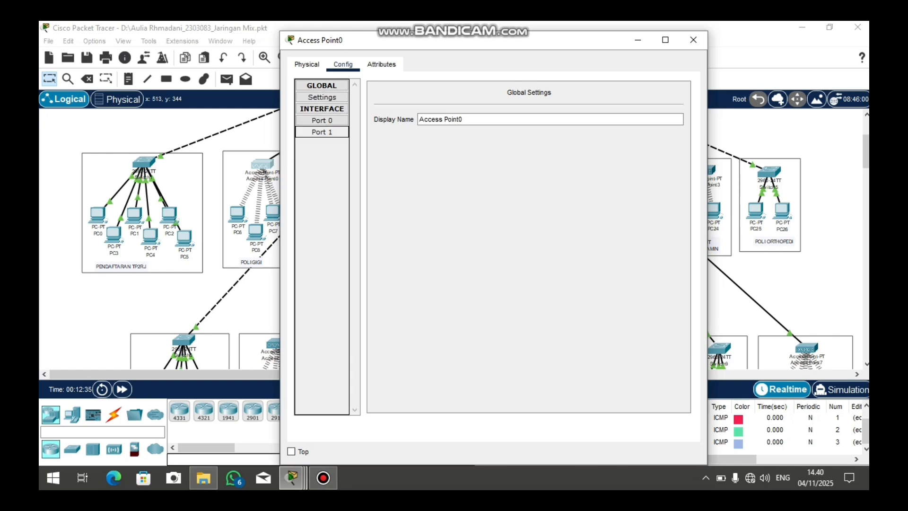
{"action": "left_click", "coordinate": [322, 132]}
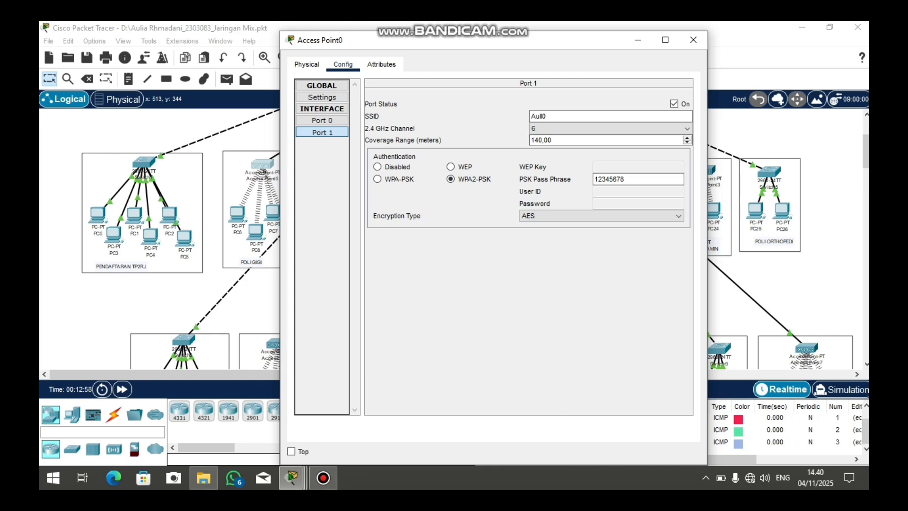
{"action": "left_click", "coordinate": [693, 40]}
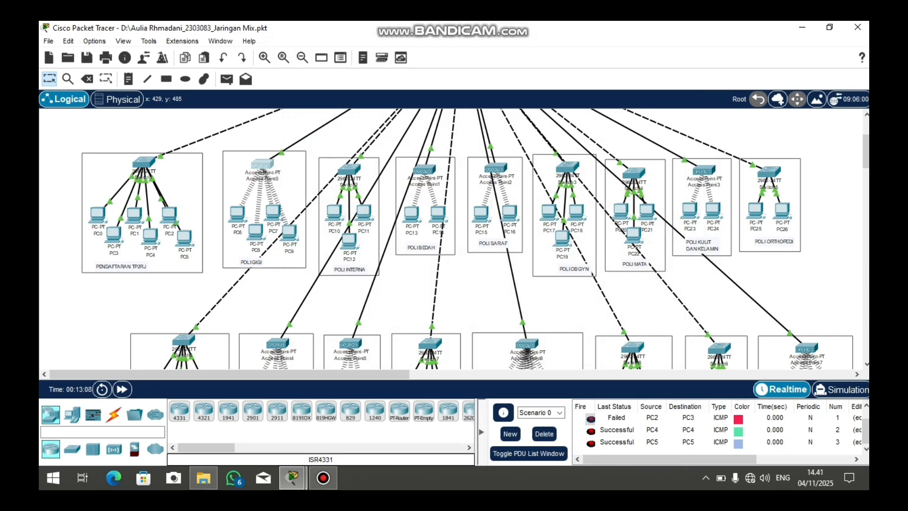
Open PC6, check its wireless module in the Physical view, then show its Desktop applications
{"action": "double_click", "coordinate": [237, 212]}
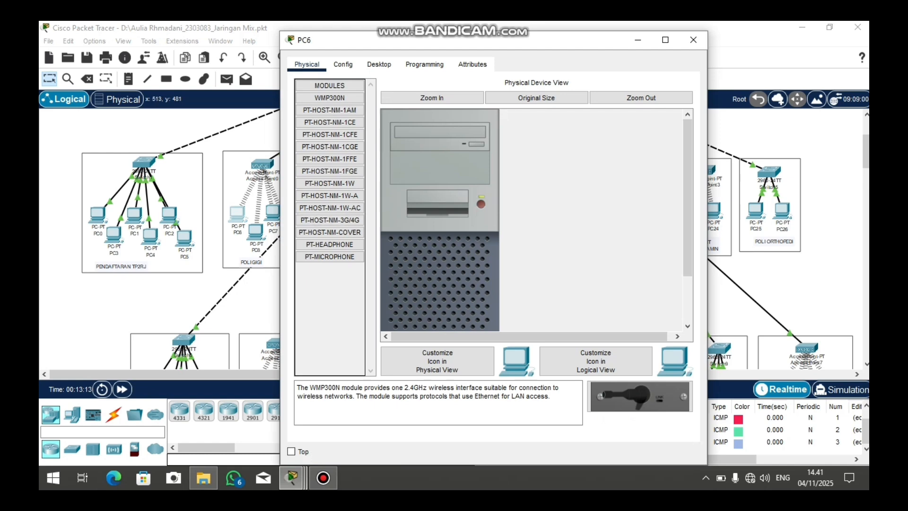
{"action": "scroll", "coordinate": [439, 220], "scroll_direction": "down", "scroll_amount": 3}
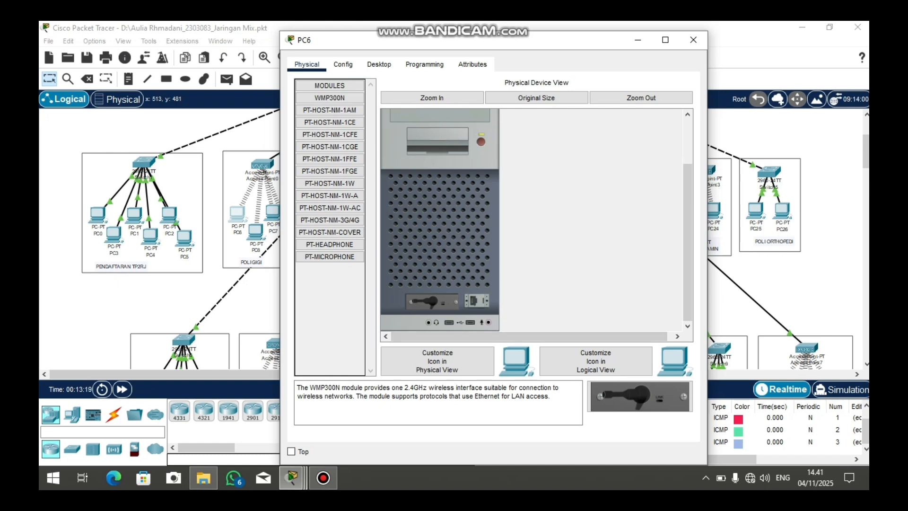
{"action": "scroll", "coordinate": [440, 220], "scroll_direction": "up", "scroll_amount": 3}
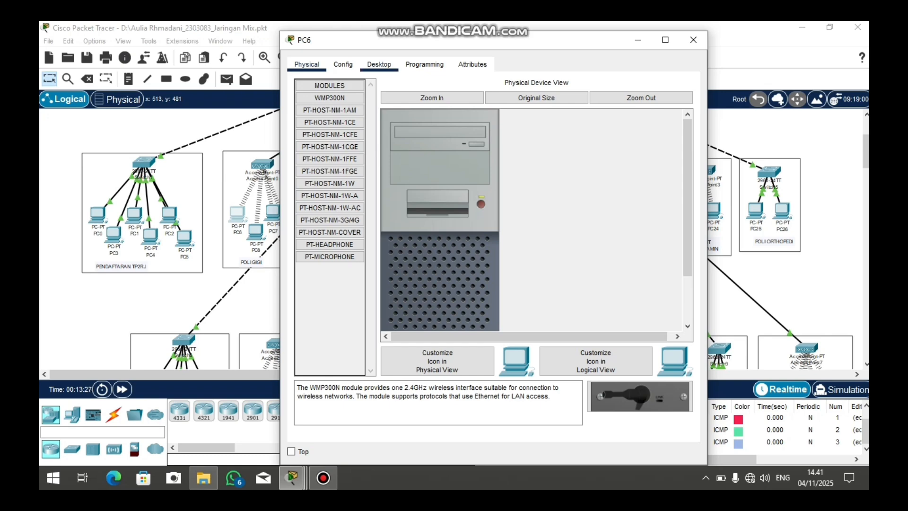
{"action": "left_click", "coordinate": [379, 65]}
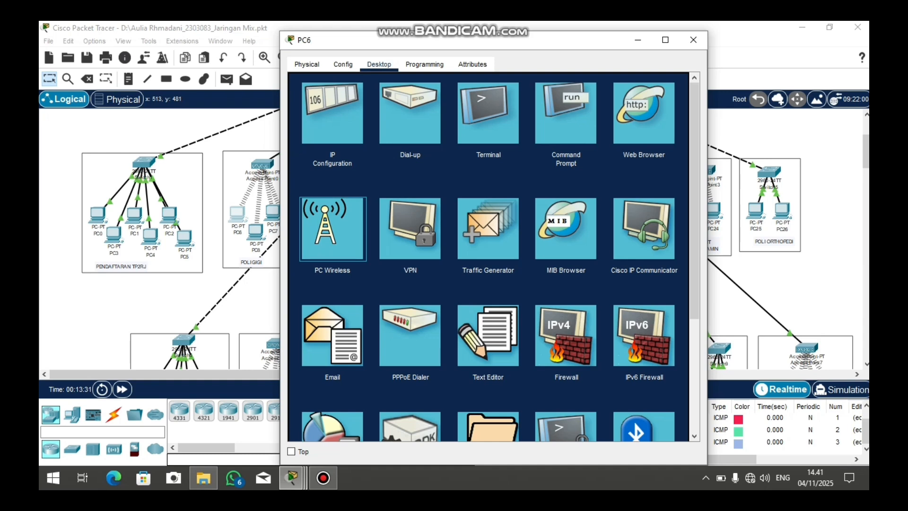
In PC6's PC Wireless Connect list, select Access Point0's network and start connecting
{"action": "left_click", "coordinate": [332, 228]}
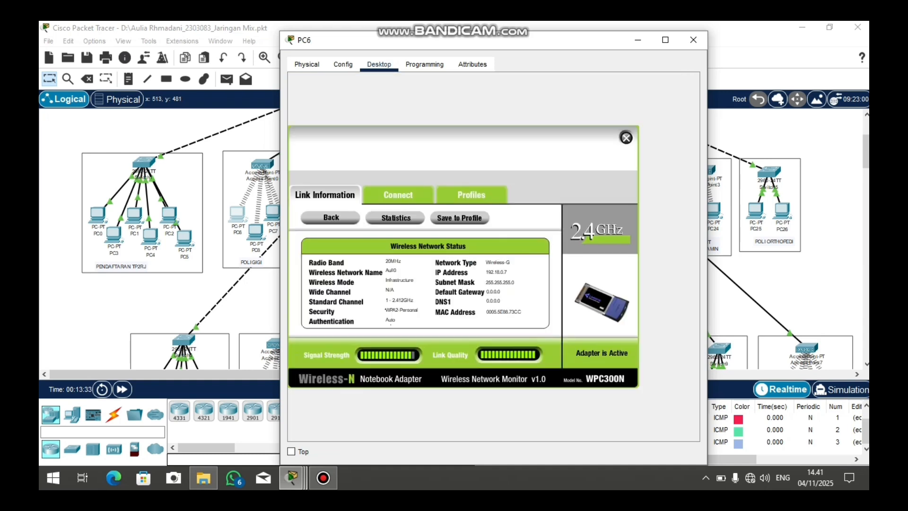
{"action": "left_click", "coordinate": [399, 195]}
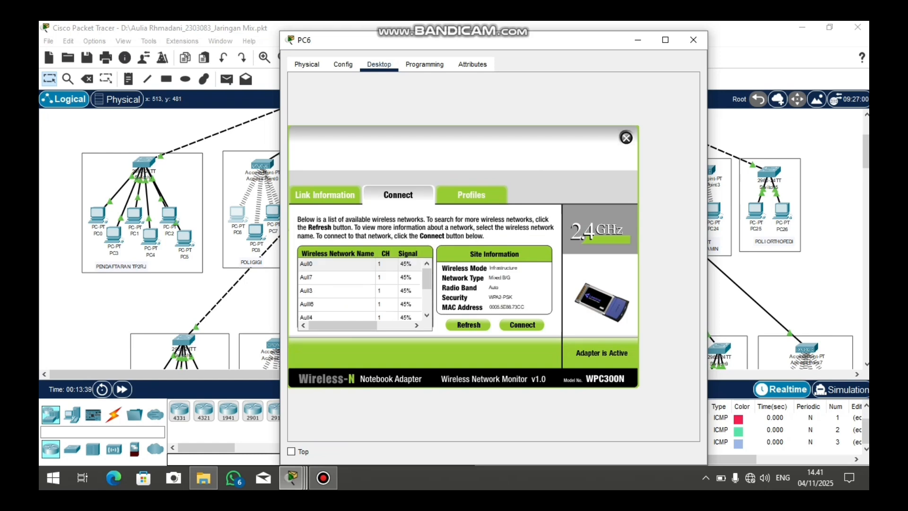
{"action": "scroll", "coordinate": [362, 288], "scroll_direction": "down", "scroll_amount": 3}
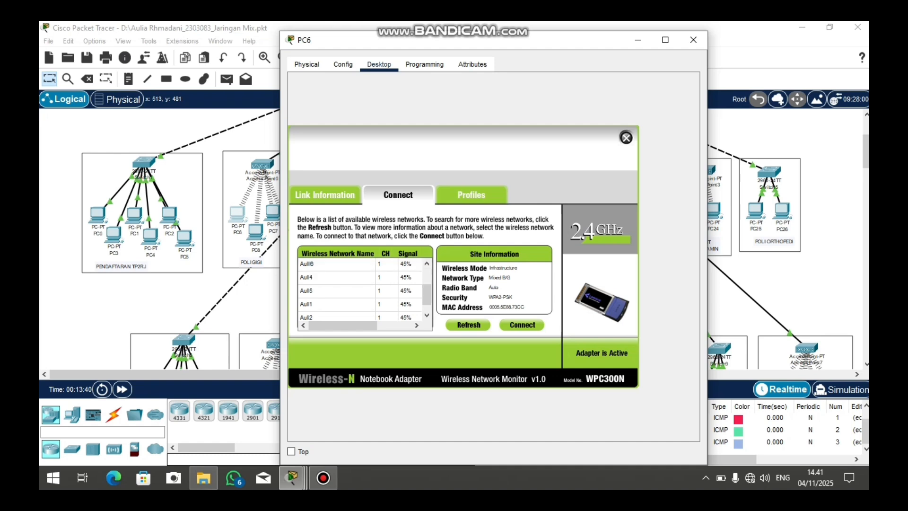
{"action": "scroll", "coordinate": [362, 289], "scroll_direction": "up", "scroll_amount": 3}
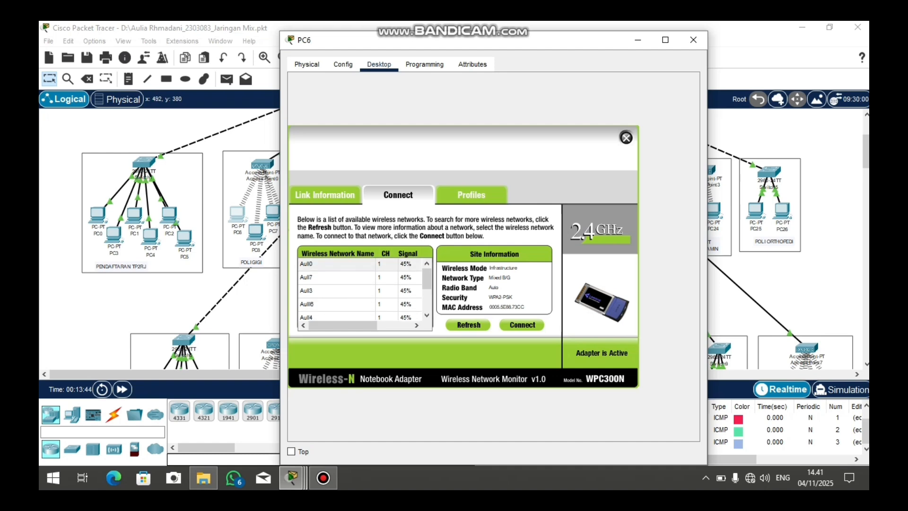
{"action": "scroll", "coordinate": [362, 288], "scroll_direction": "down", "scroll_amount": 3}
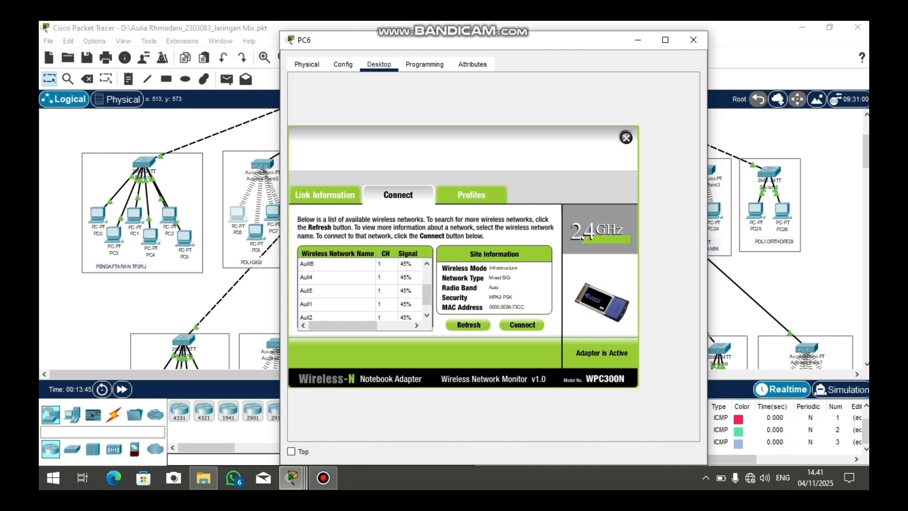
{"action": "scroll", "coordinate": [362, 289], "scroll_direction": "up", "scroll_amount": 3}
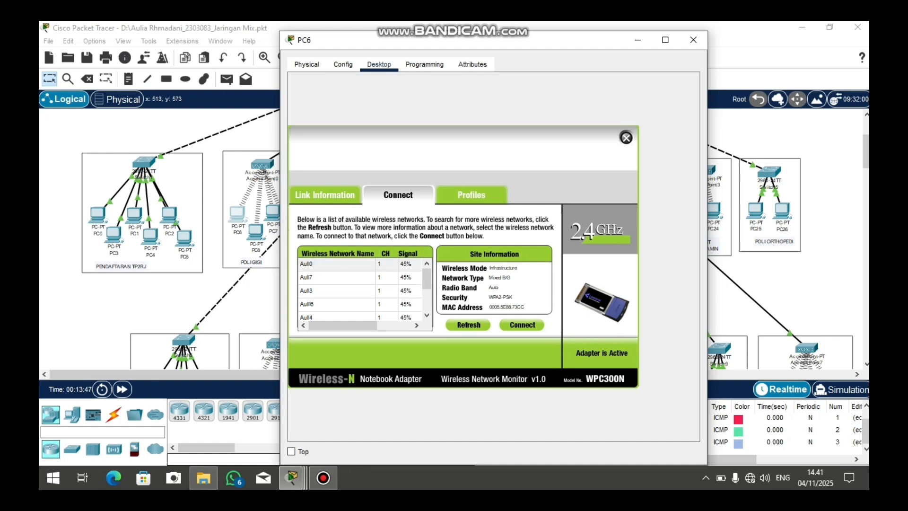
{"action": "left_click", "coordinate": [337, 264]}
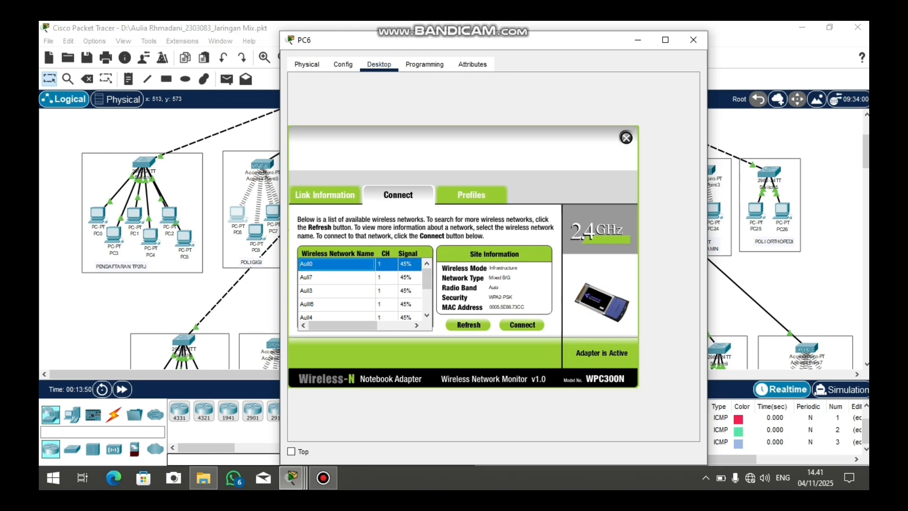
{"action": "left_click", "coordinate": [522, 324]}
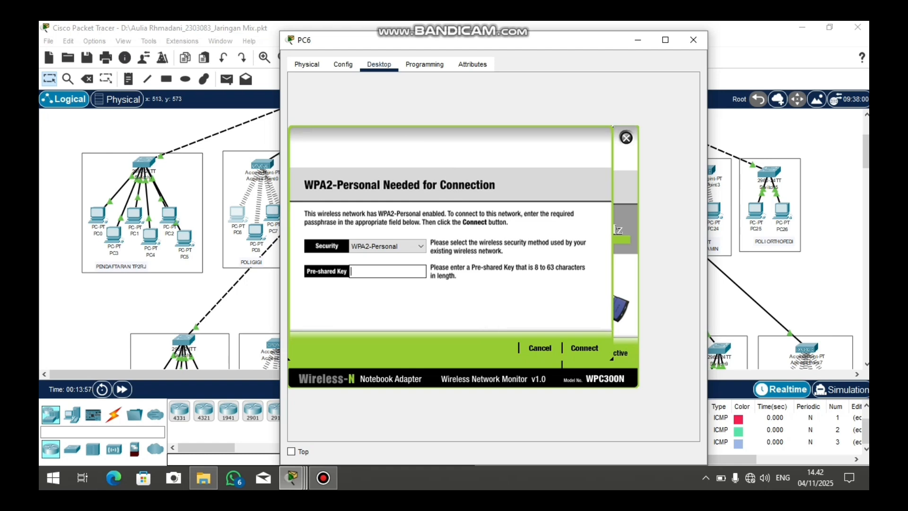
Enter the WPA2 pre-shared key on PC6's wireless settings and close its window
{"action": "type", "text": "•••••••••••••••••••••••••••••••••••••••"}
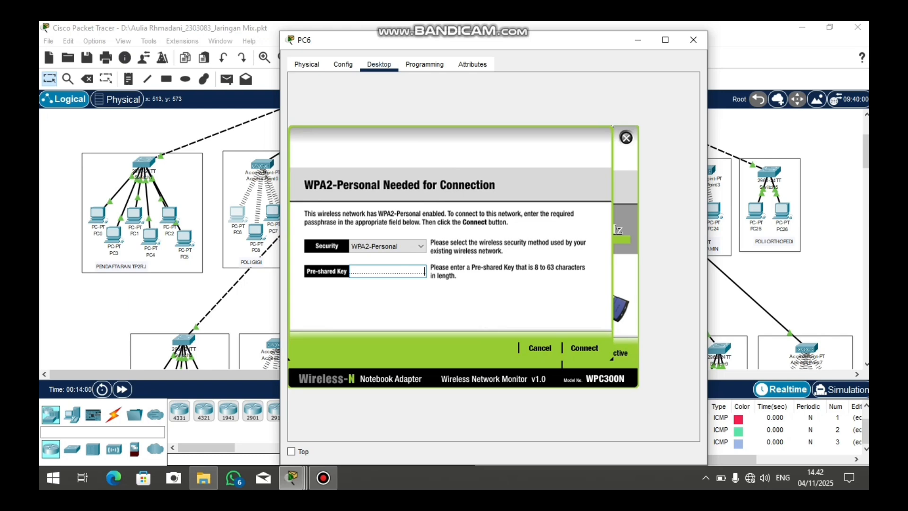
{"action": "left_click", "coordinate": [693, 40]}
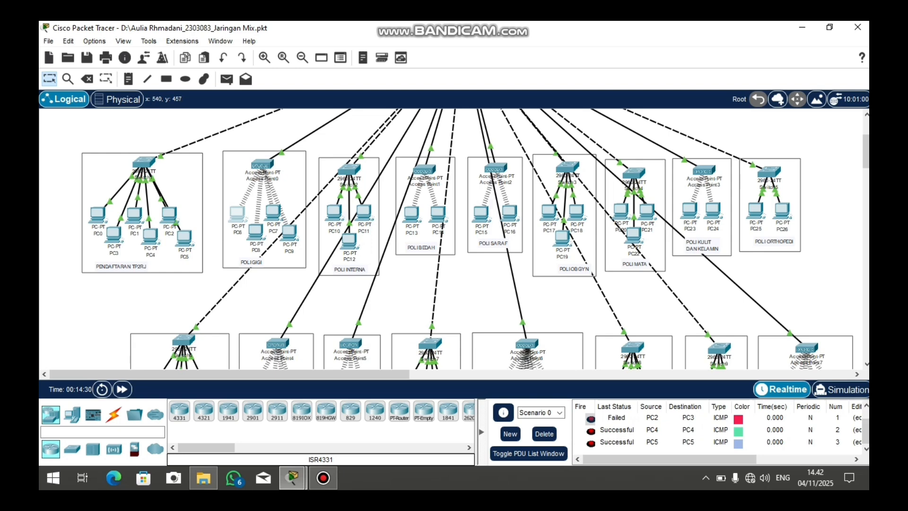
{"action": "scroll", "coordinate": [454, 239], "scroll_direction": "up", "scroll_amount": 3}
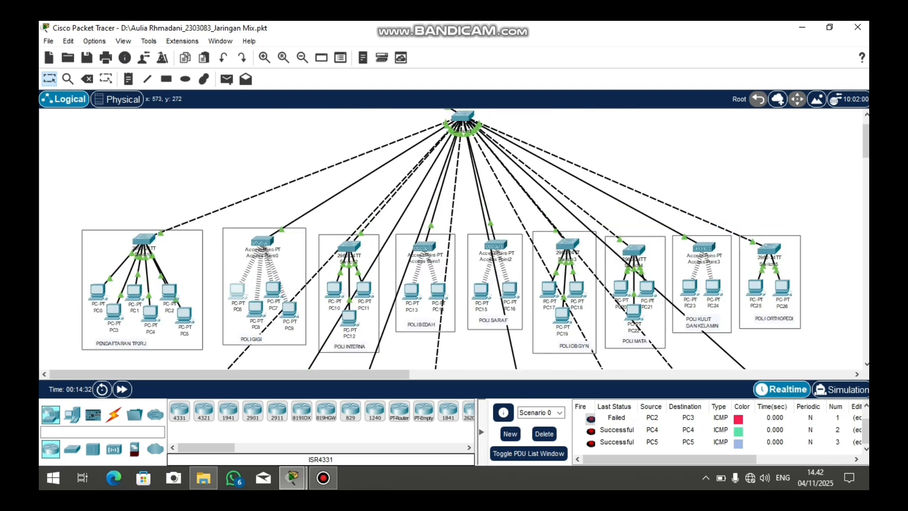
{"action": "scroll", "coordinate": [454, 238], "scroll_direction": "up", "scroll_amount": 2}
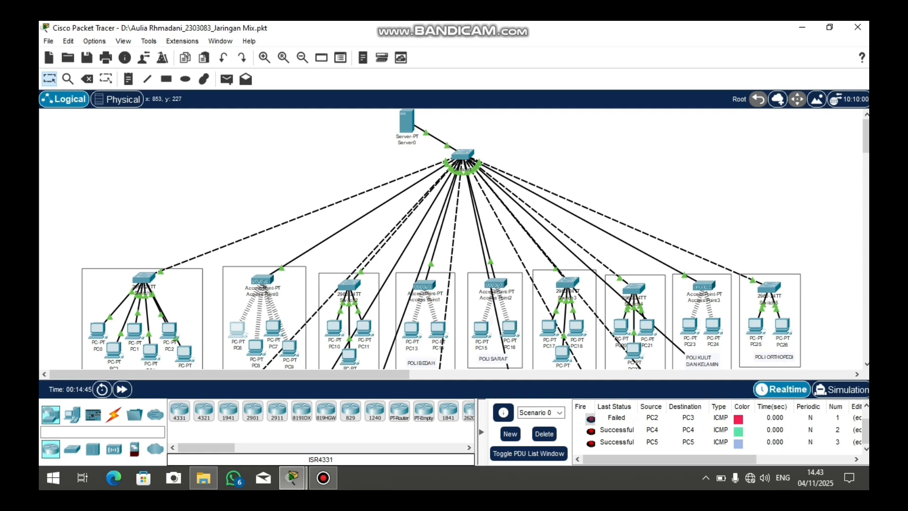
{"action": "scroll", "coordinate": [454, 239], "scroll_direction": "down", "scroll_amount": 1}
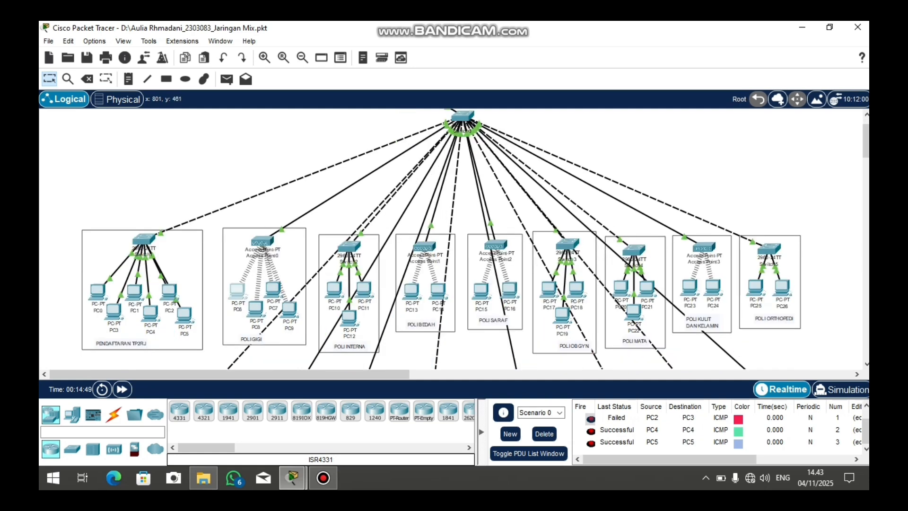
{"action": "scroll", "coordinate": [454, 239], "scroll_direction": "down", "scroll_amount": 1}
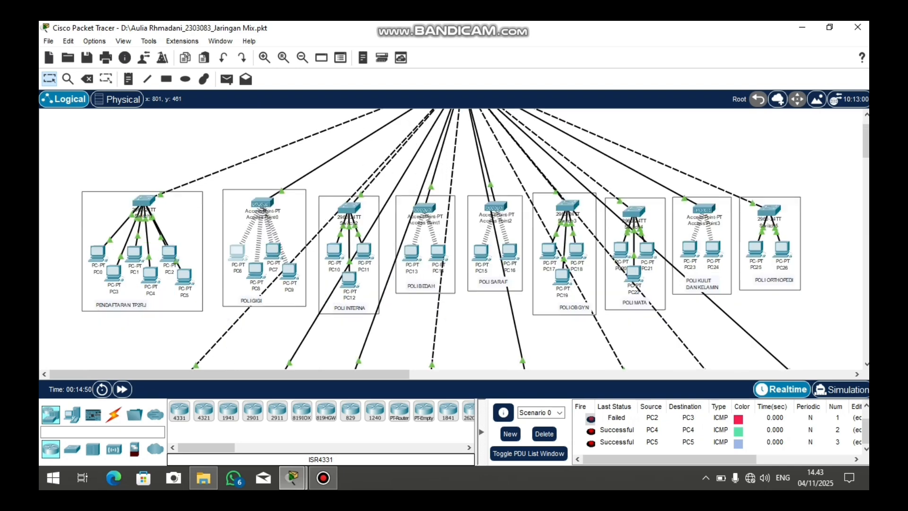
{"action": "scroll", "coordinate": [454, 239], "scroll_direction": "down", "scroll_amount": 1}
{"action": "scroll", "coordinate": [454, 239], "scroll_direction": "up", "scroll_amount": 2}
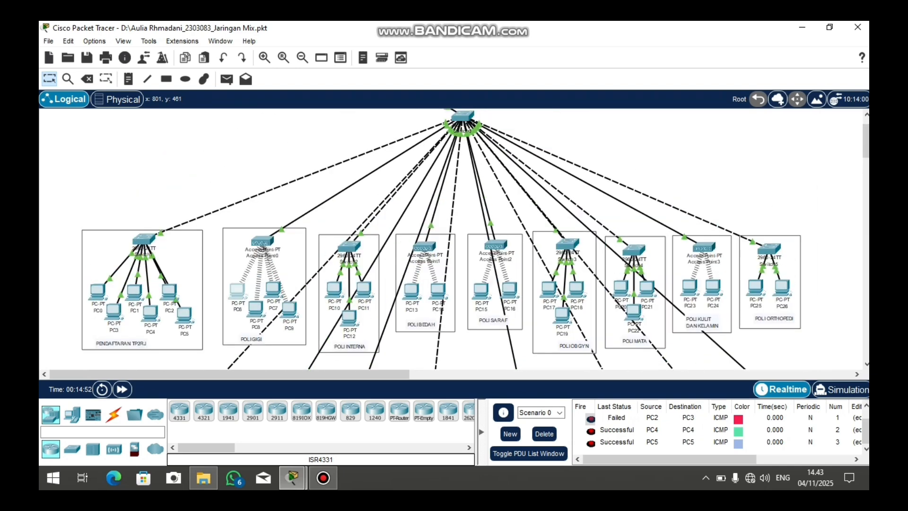
{"action": "scroll", "coordinate": [454, 238], "scroll_direction": "up", "scroll_amount": 1}
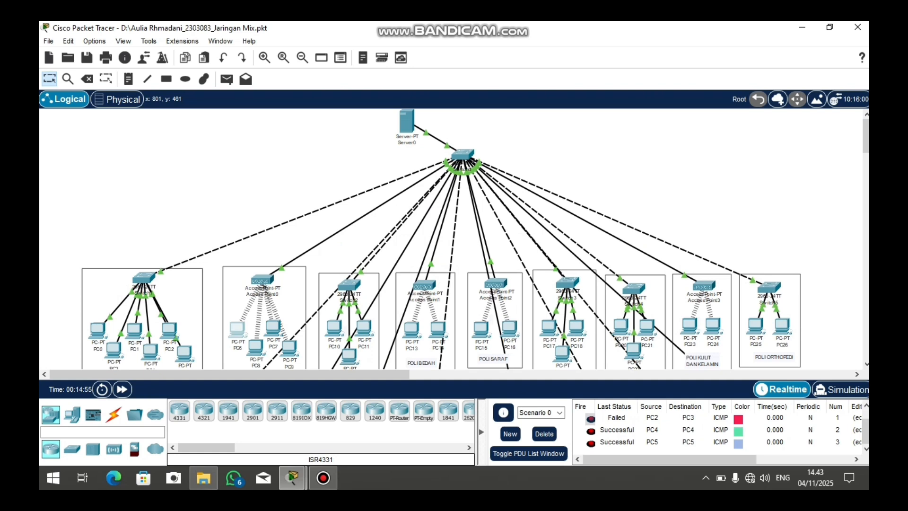
{"action": "scroll", "coordinate": [453, 239], "scroll_direction": "down", "scroll_amount": 1}
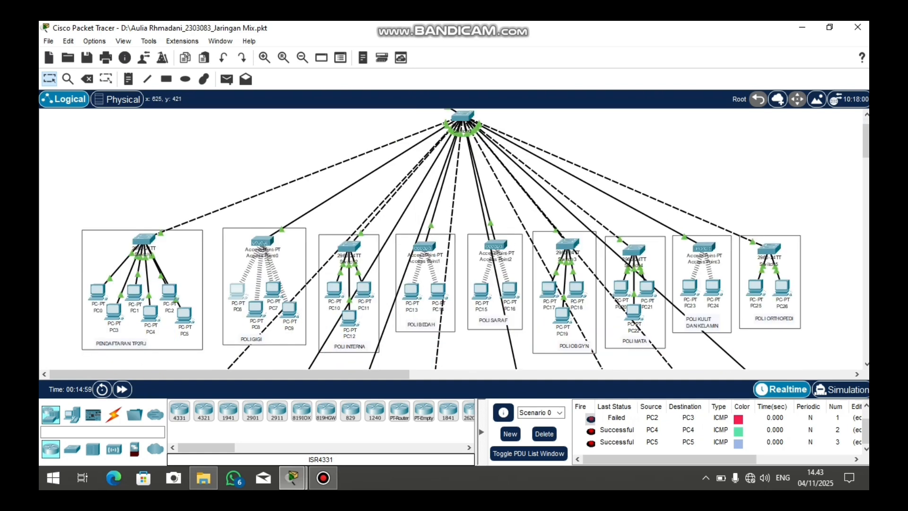
{"action": "scroll", "coordinate": [454, 239], "scroll_direction": "up", "scroll_amount": 1}
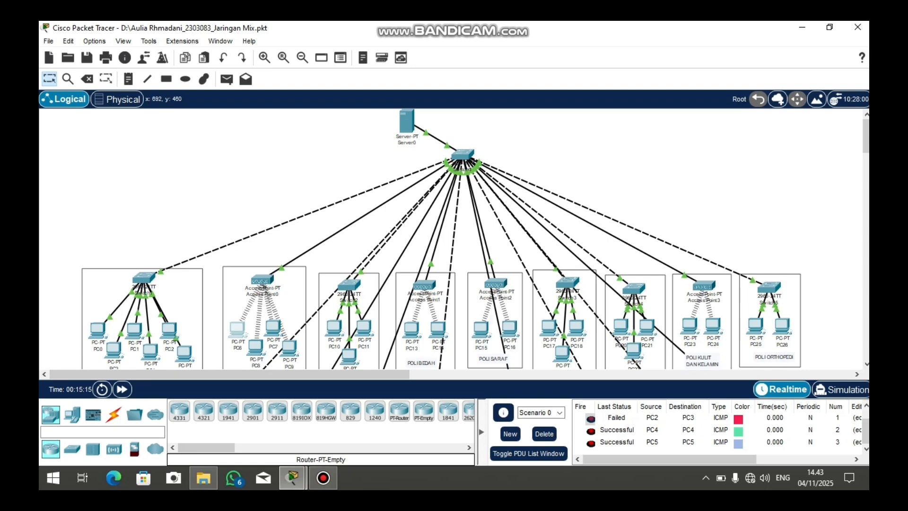
{"action": "scroll", "coordinate": [475, 239], "scroll_direction": "down", "scroll_amount": 2}
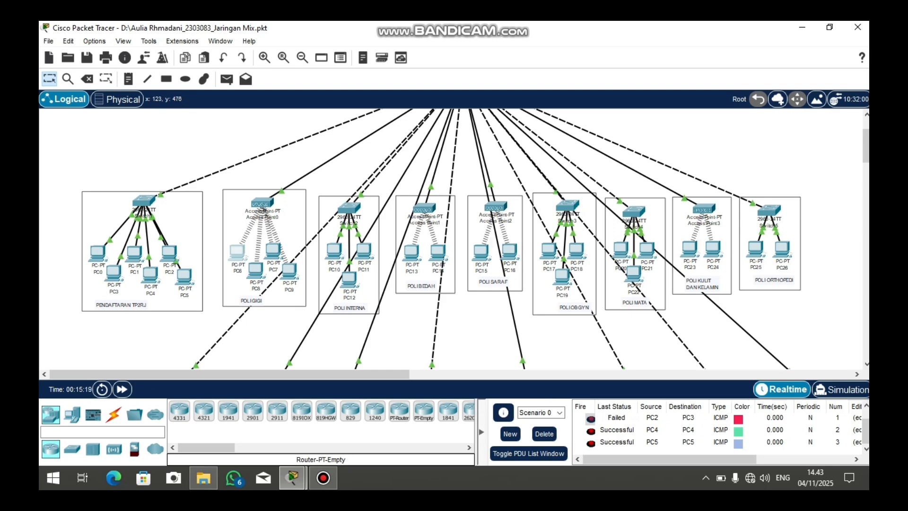
{"action": "left_click", "coordinate": [98, 253]}
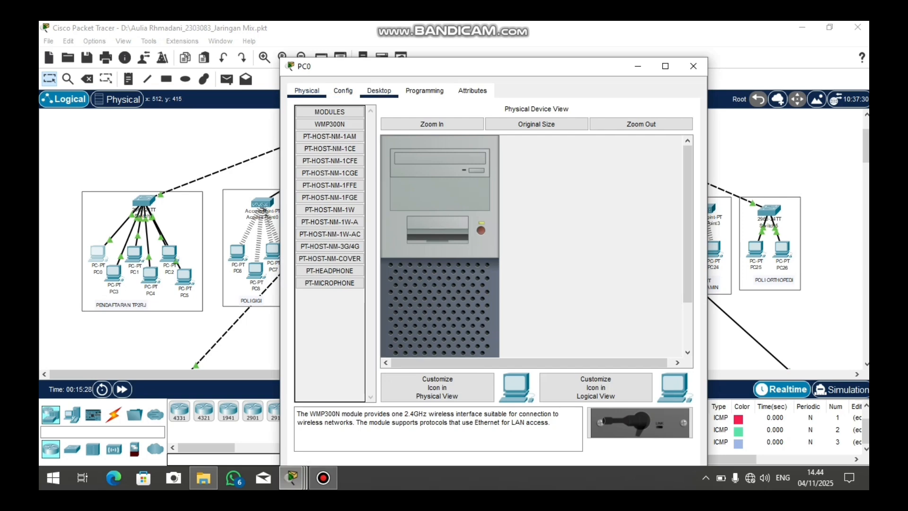
{"action": "left_click", "coordinate": [379, 91]}
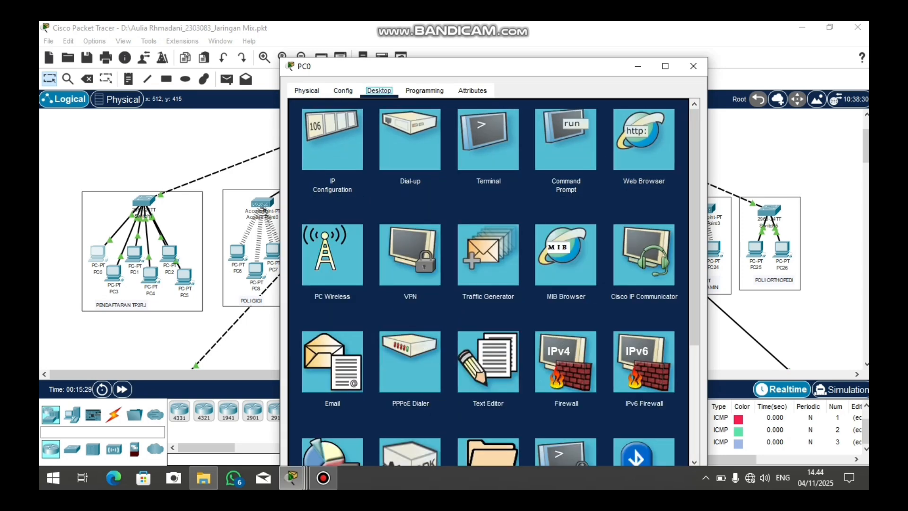
{"action": "left_click", "coordinate": [332, 139]}
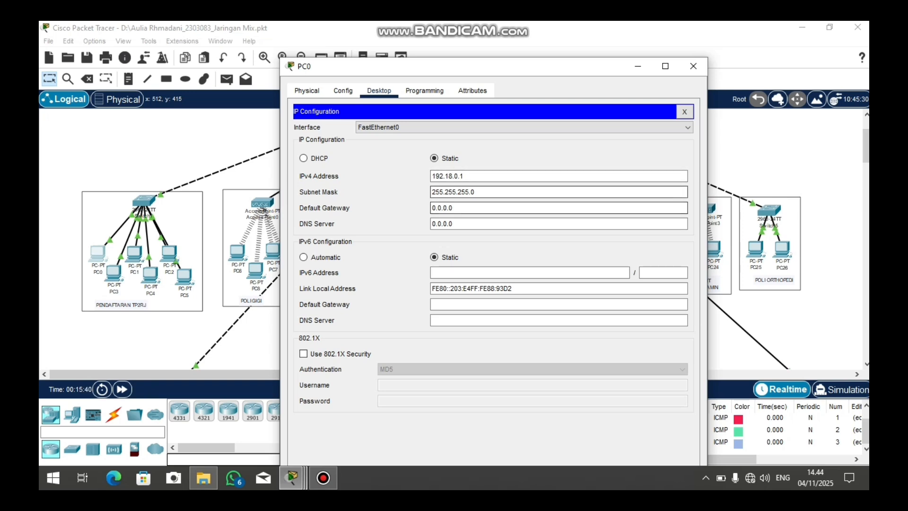
{"action": "left_click", "coordinate": [693, 66]}
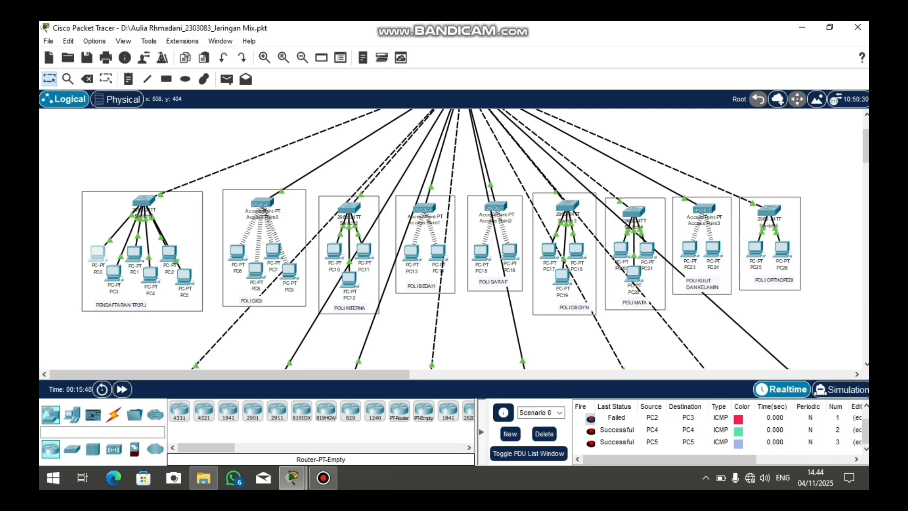
{"action": "scroll", "coordinate": [475, 239], "scroll_direction": "down", "scroll_amount": 2}
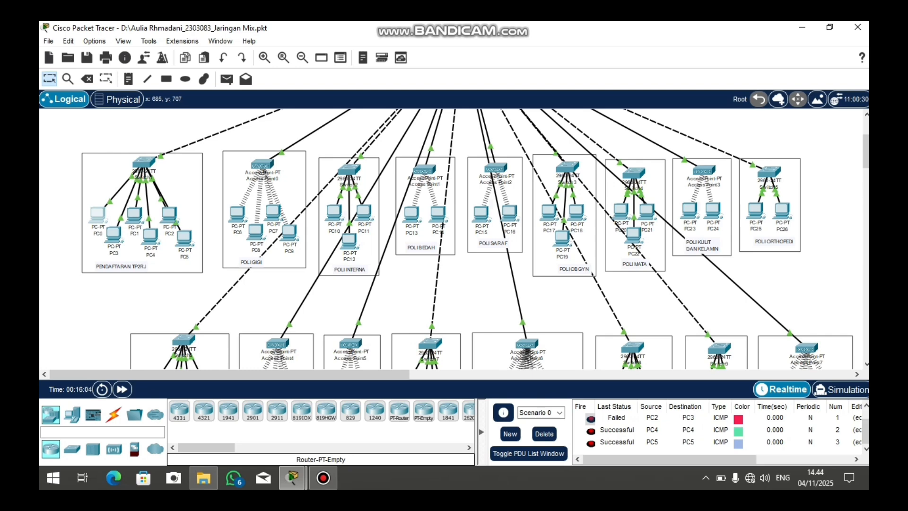
{"action": "scroll", "coordinate": [475, 238], "scroll_direction": "down", "scroll_amount": 5}
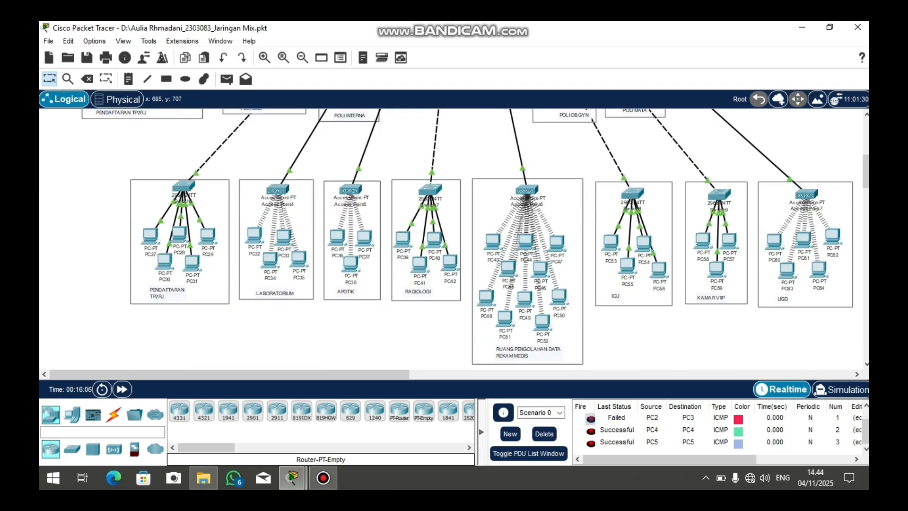
{"action": "scroll", "coordinate": [475, 239], "scroll_direction": "up", "scroll_amount": 5}
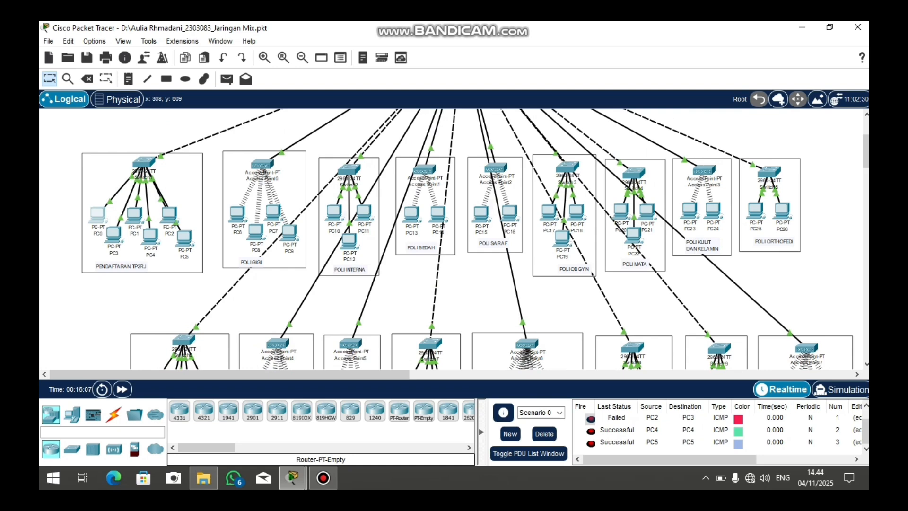
{"action": "scroll", "coordinate": [475, 239], "scroll_direction": "up", "scroll_amount": 1}
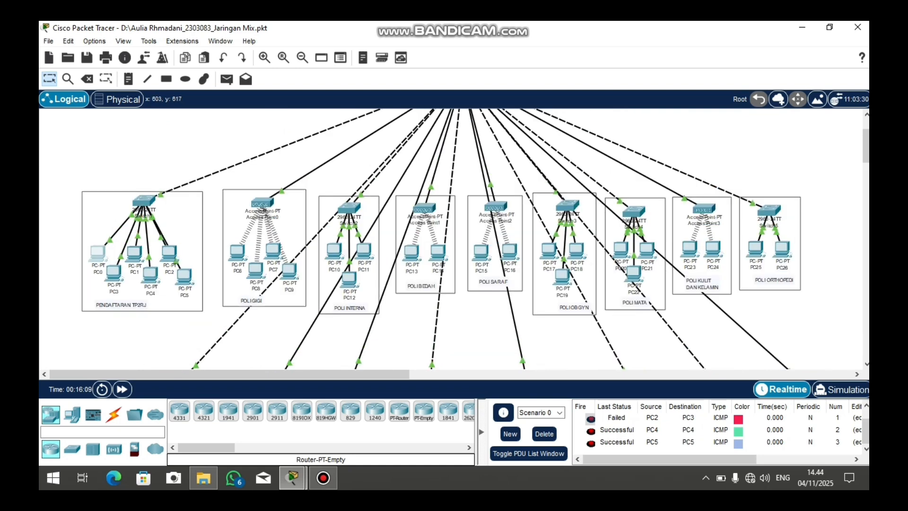
{"action": "scroll", "coordinate": [475, 238], "scroll_direction": "up", "scroll_amount": 1}
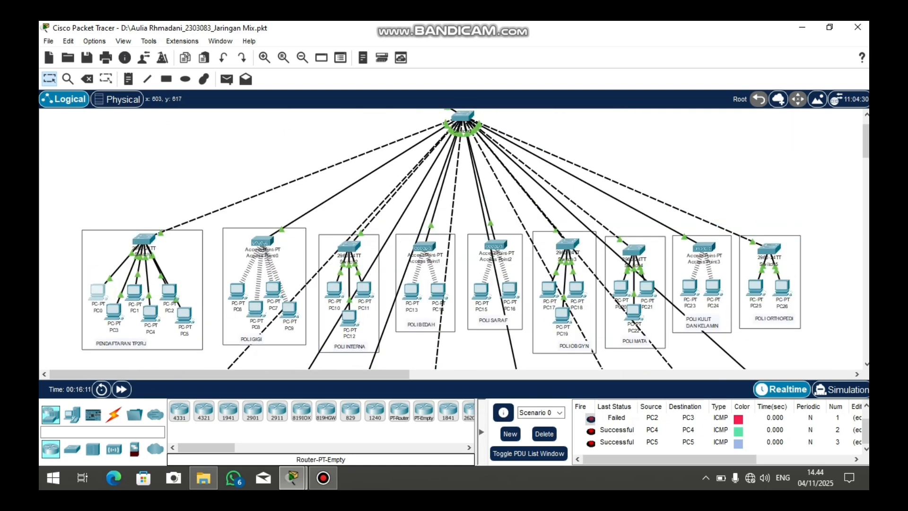
{"action": "scroll", "coordinate": [476, 239], "scroll_direction": "up", "scroll_amount": 1}
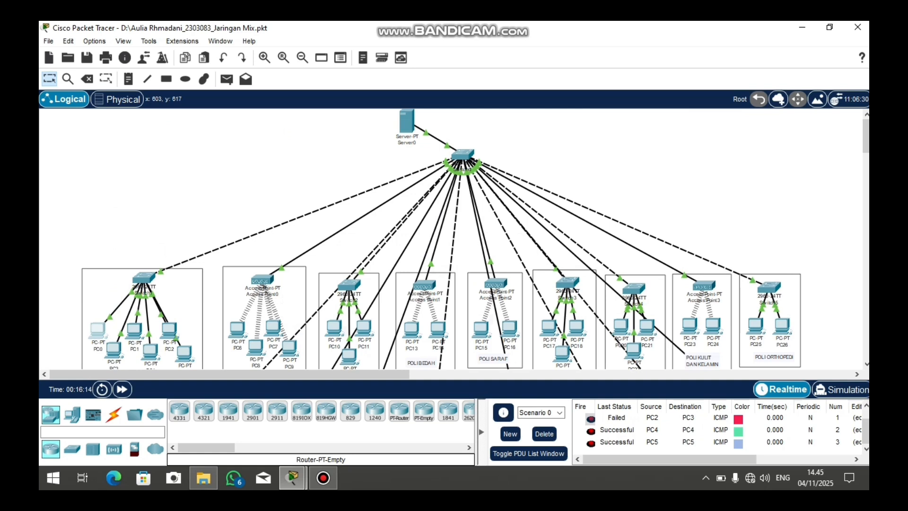
{"action": "scroll", "coordinate": [475, 238], "scroll_direction": "down", "scroll_amount": 1}
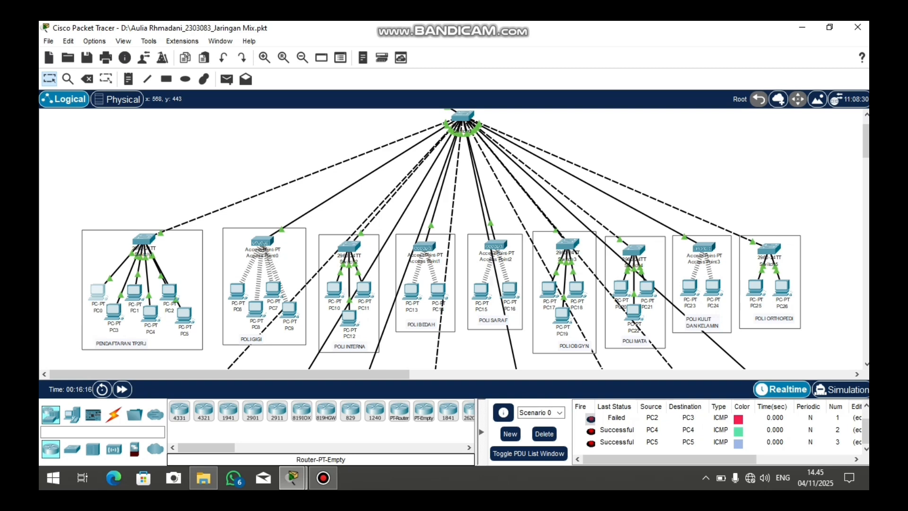
{"action": "scroll", "coordinate": [475, 239], "scroll_direction": "up", "scroll_amount": 1}
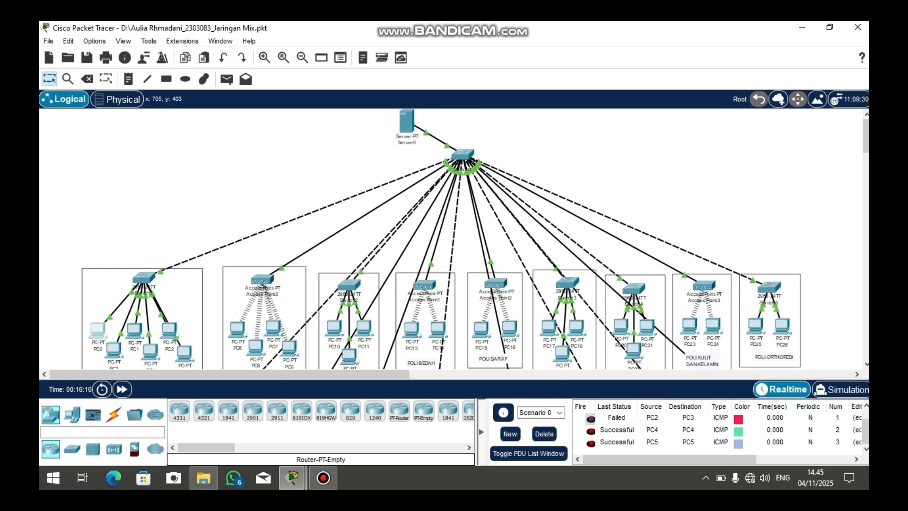